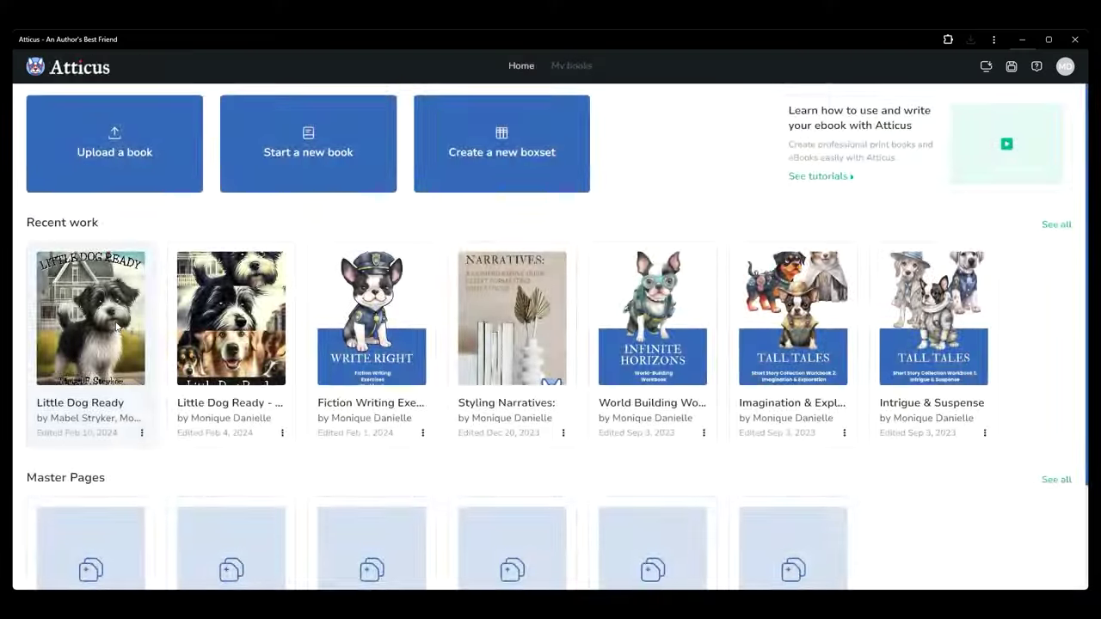
- Open the Little Dog Ready book and bring up its theme collection for formatting
{"action": "left_click", "coordinate": [110, 341]}
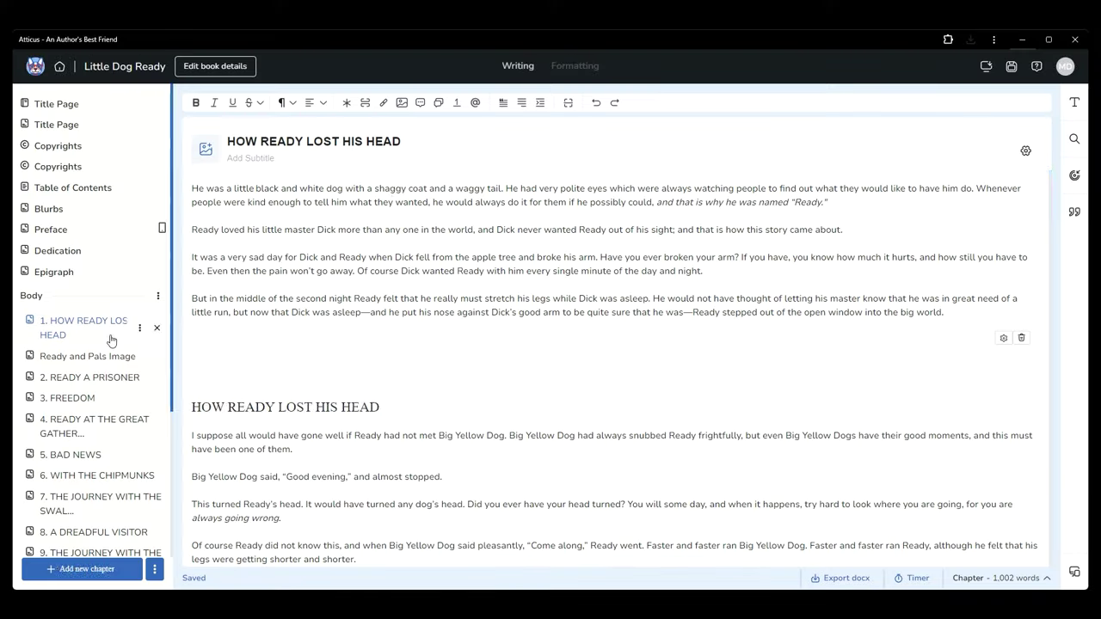
{"action": "left_click", "coordinate": [572, 69]}
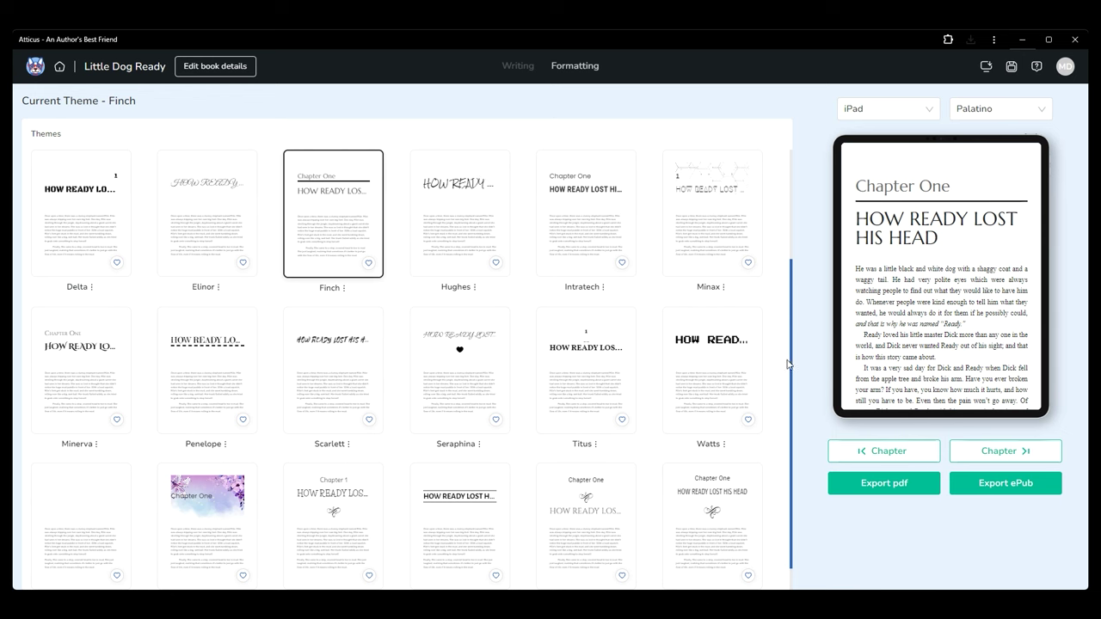
{"action": "left_click_drag", "start_coordinate": [793, 382], "coordinate": [784, 275]}
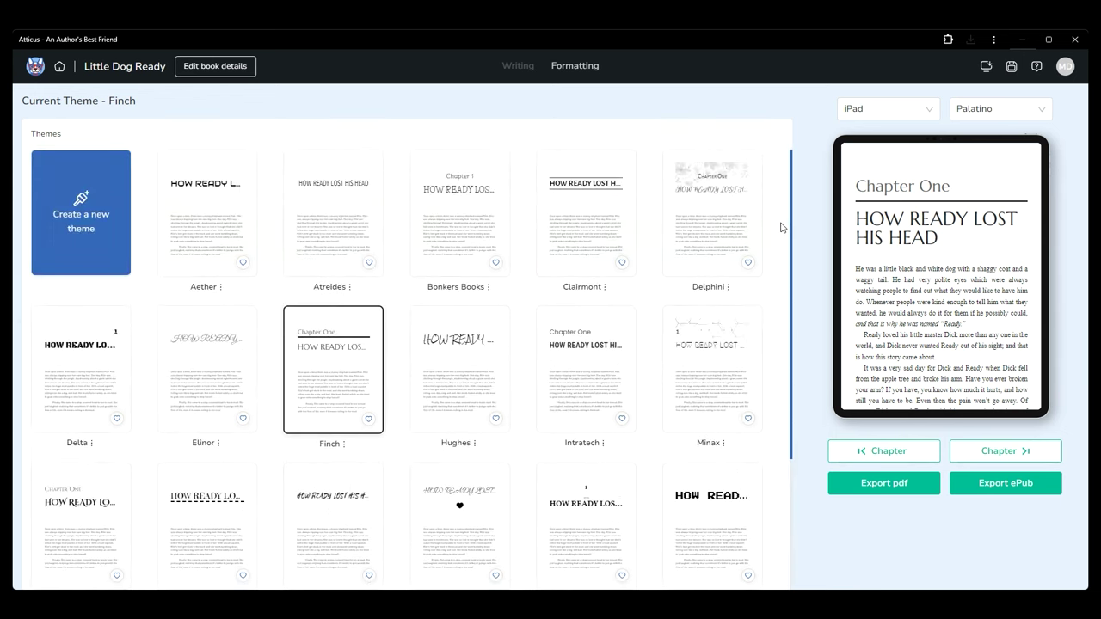
- Preview the Bonkers Books, Elinor and Hughes themes on the book in turn
{"action": "left_click", "coordinate": [473, 217]}
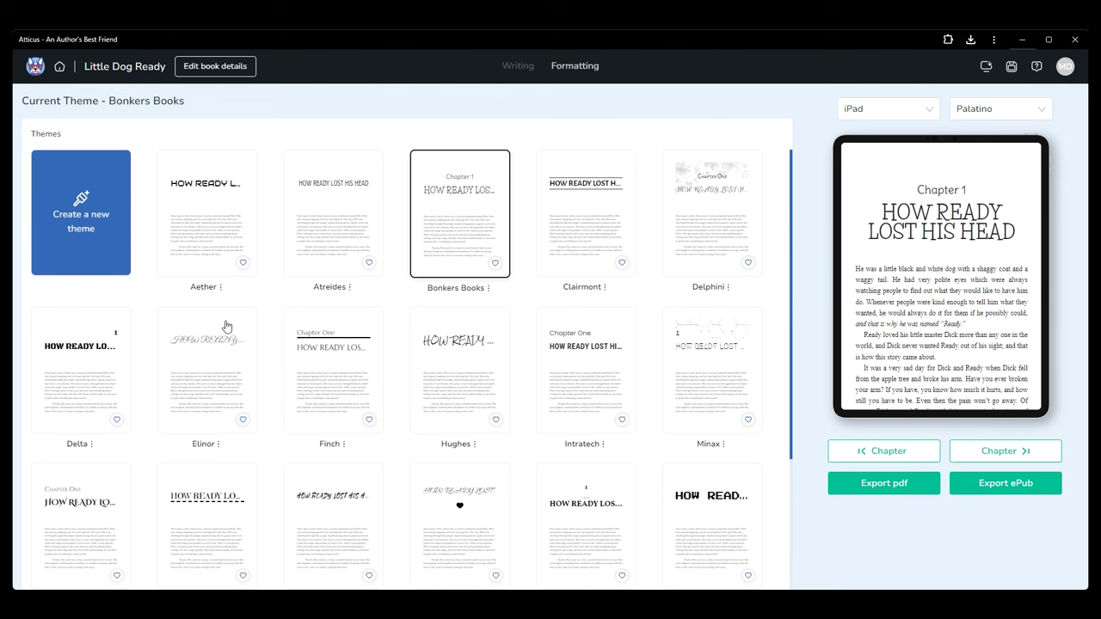
{"action": "left_click", "coordinate": [220, 391]}
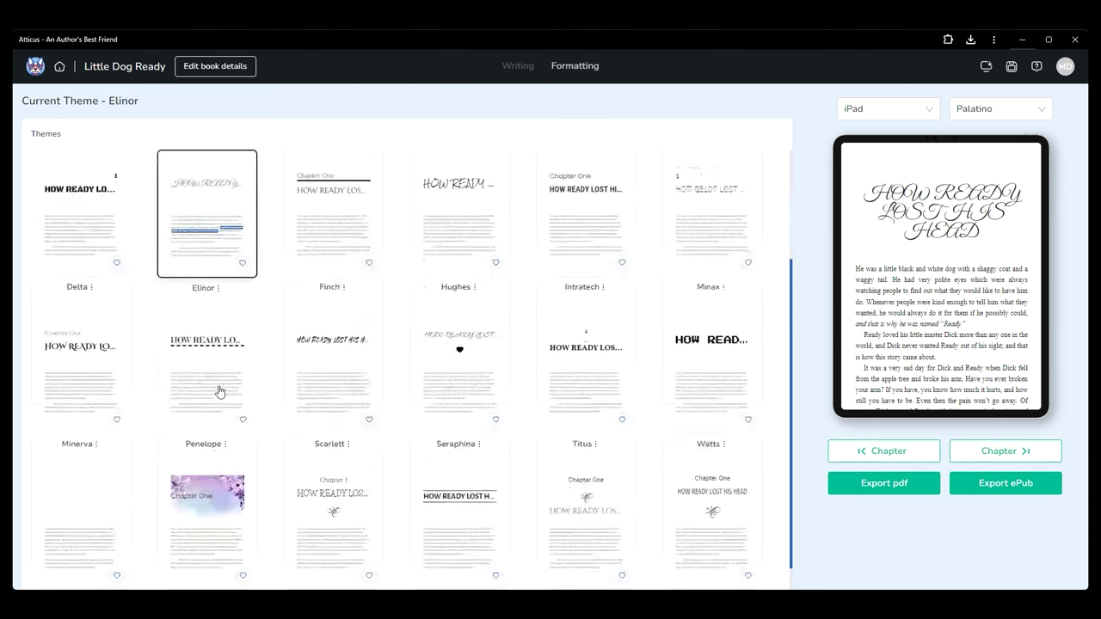
{"action": "left_click", "coordinate": [486, 259]}
{"action": "scroll", "coordinate": [480, 265], "scroll_direction": "up", "scroll_amount": 2}
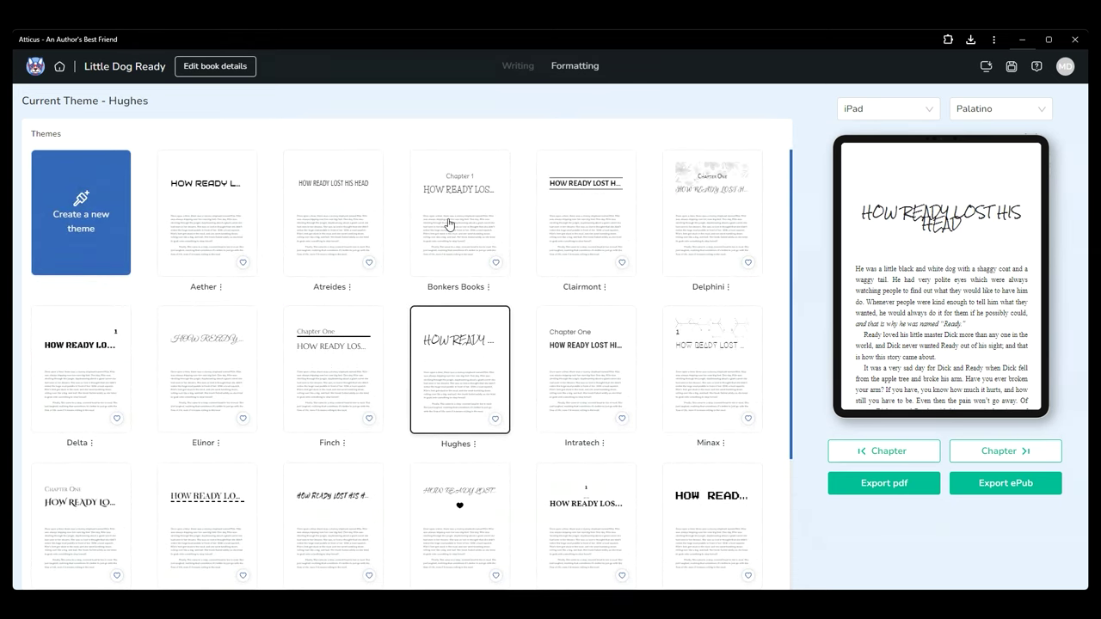
- Apply the Bonkers Books theme and open it for editing as a new theme
{"action": "left_click", "coordinate": [447, 222]}
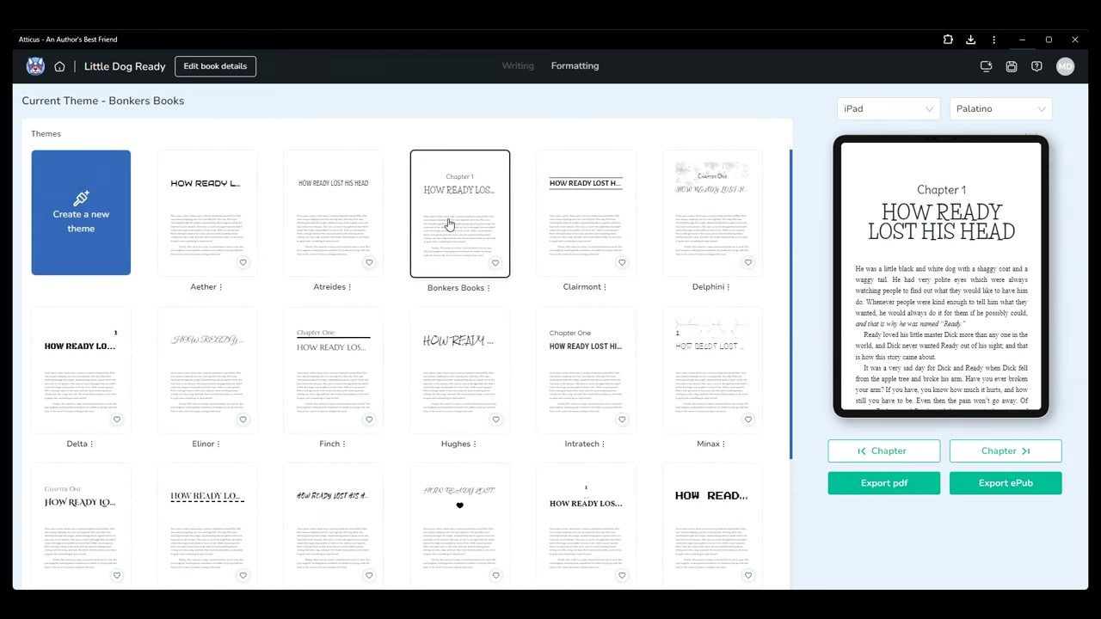
{"action": "left_click", "coordinate": [487, 289]}
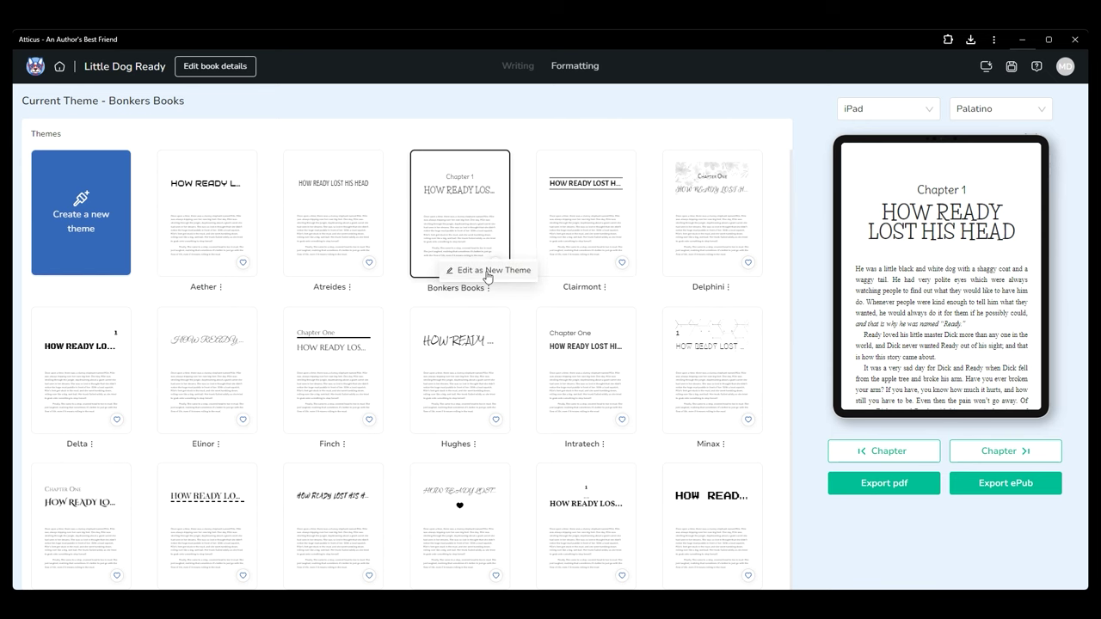
{"action": "left_click", "coordinate": [487, 272]}
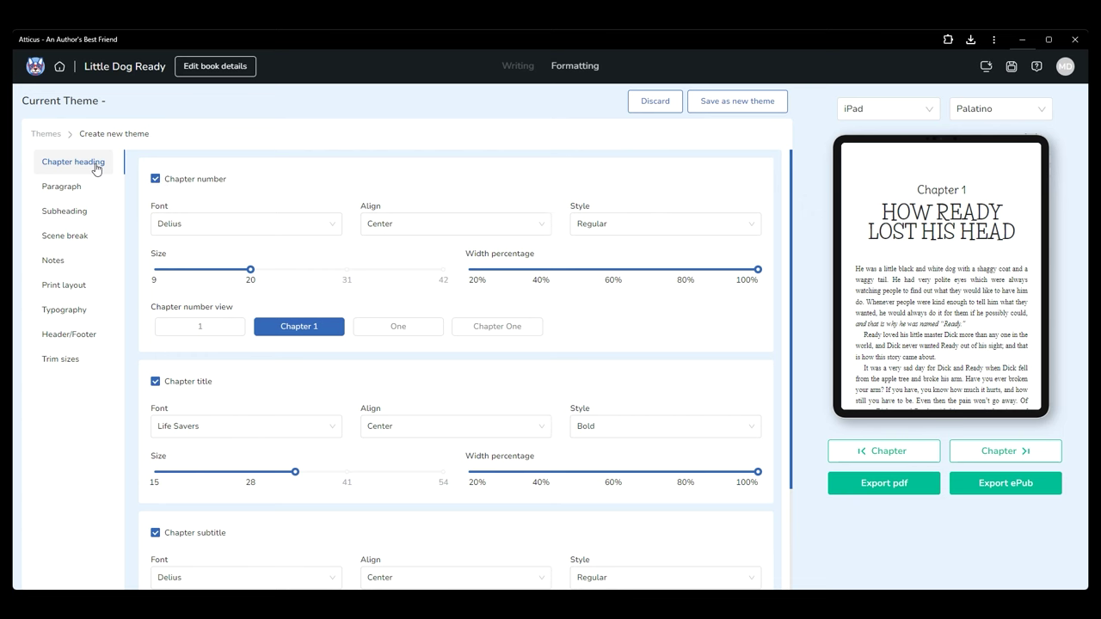
- Try the chapter heading without the chapter number and without the chapter title, restoring each one
{"action": "left_click", "coordinate": [156, 180]}
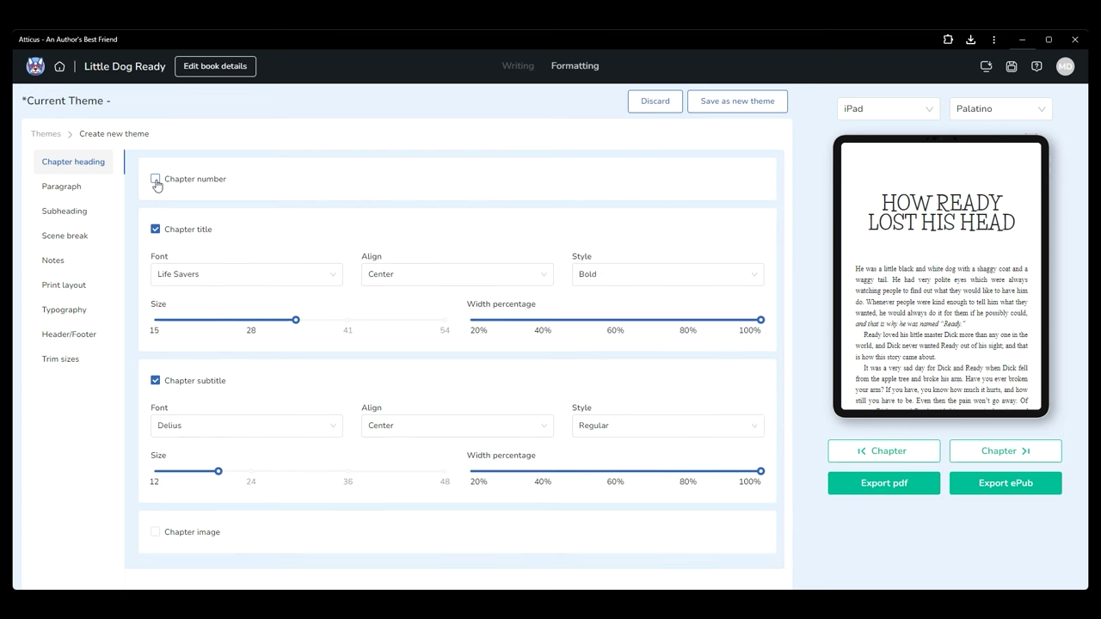
{"action": "left_click", "coordinate": [155, 181]}
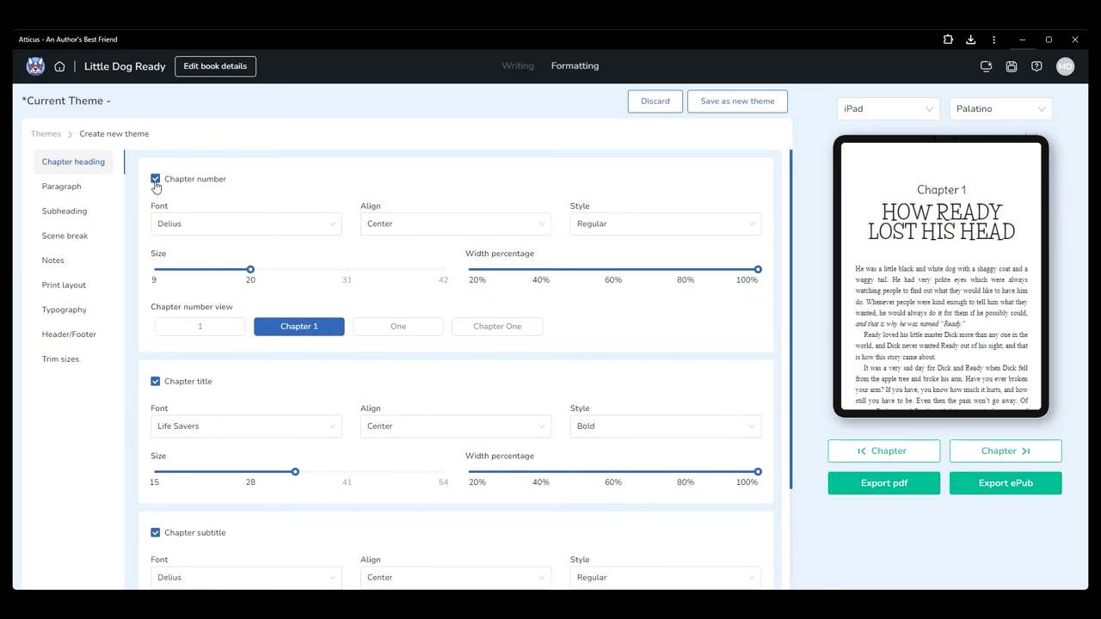
{"action": "left_click", "coordinate": [156, 382]}
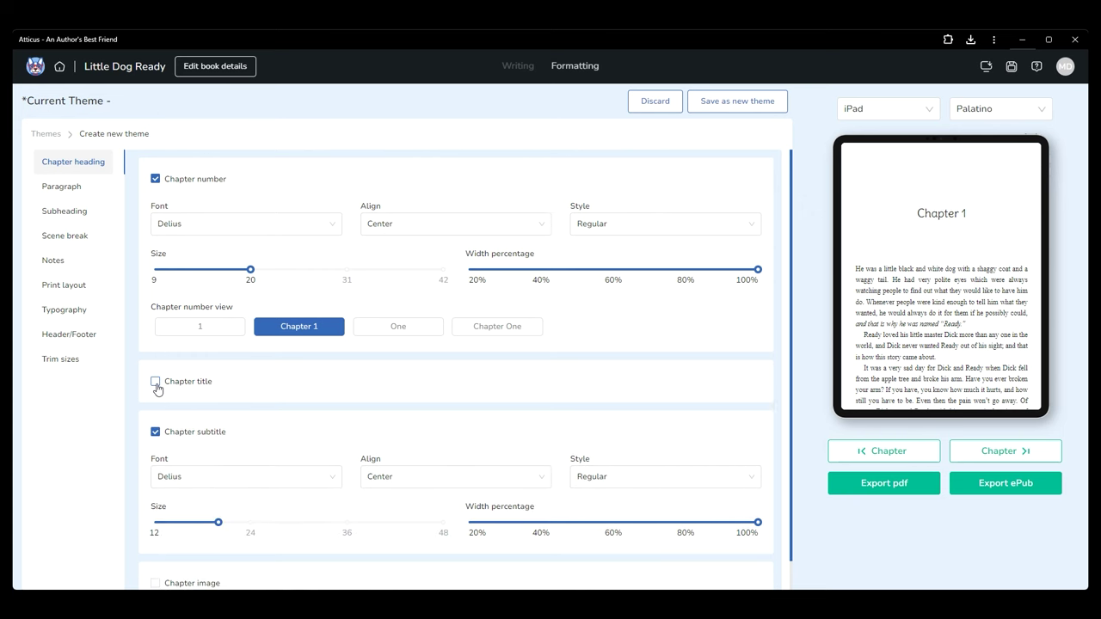
{"action": "left_click", "coordinate": [156, 383]}
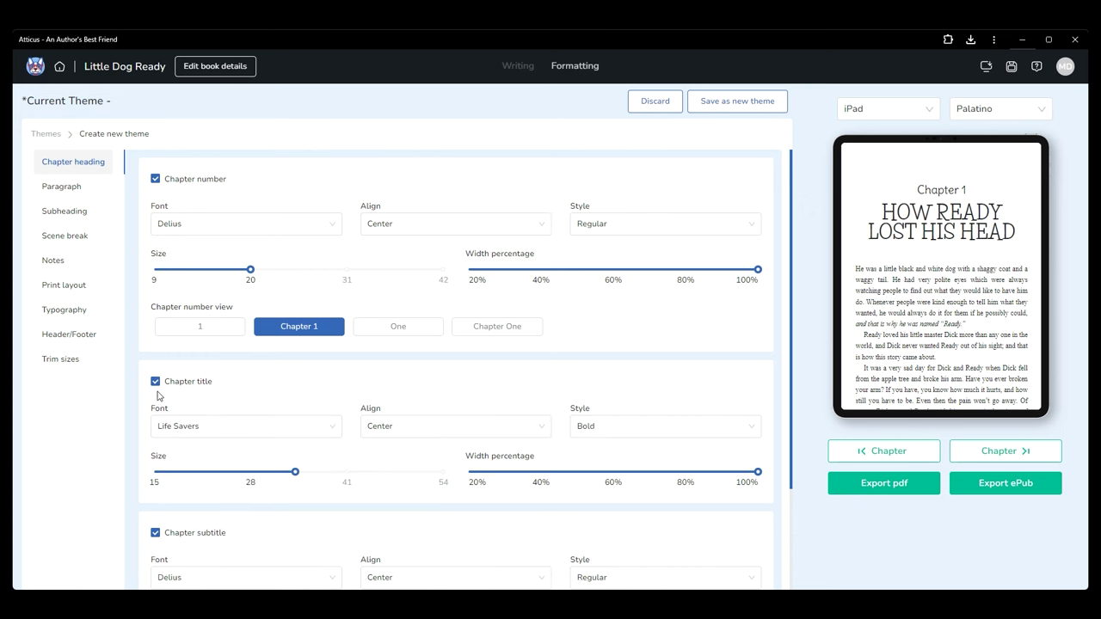
- Look over the chapter number's font and width options, and set its number view to Chapter One
{"action": "left_click", "coordinate": [210, 228]}
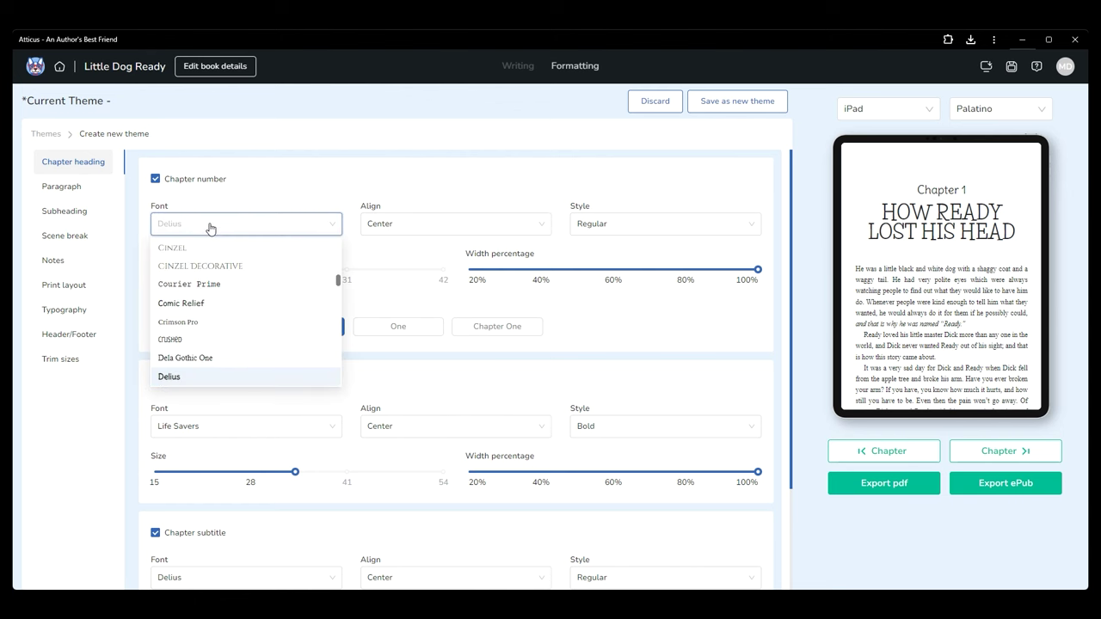
{"action": "left_click", "coordinate": [209, 228]}
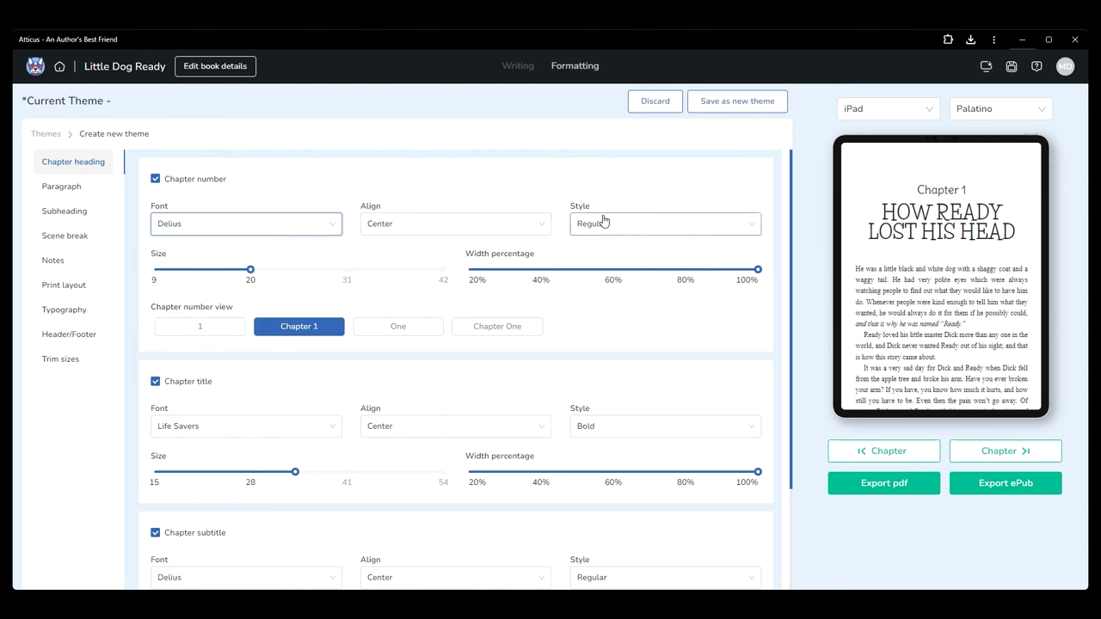
{"action": "mouse_move", "coordinate": [760, 269]}
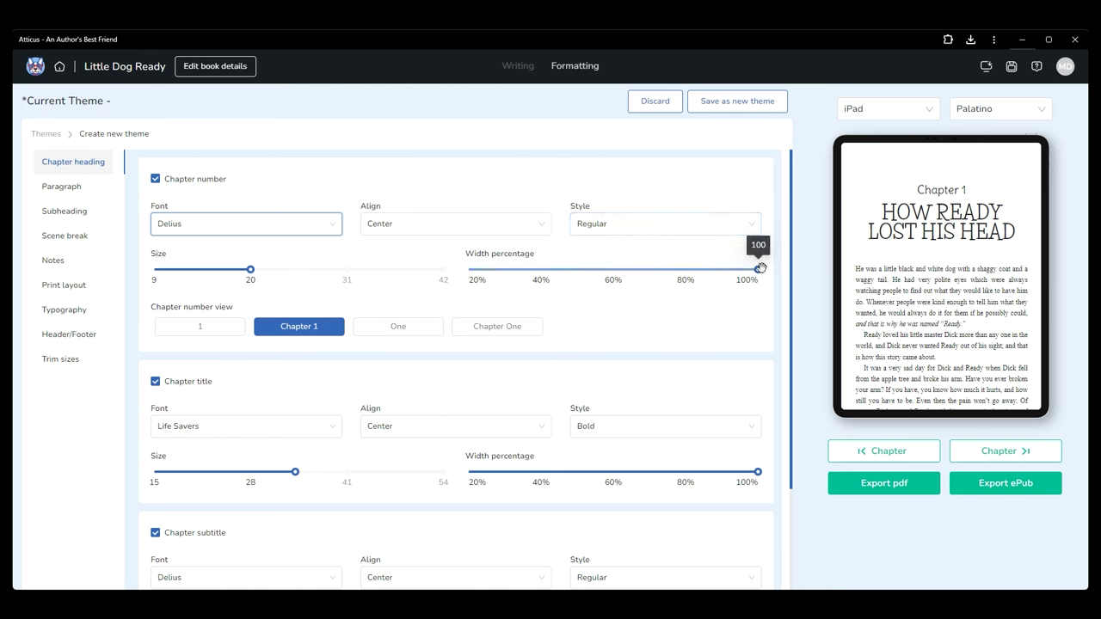
{"action": "mouse_move", "coordinate": [757, 269]}
{"action": "left_mouse_down"}
{"action": "mouse_move", "coordinate": [599, 284]}
{"action": "mouse_move", "coordinate": [720, 275]}
{"action": "mouse_move", "coordinate": [772, 286]}
{"action": "left_mouse_up"}
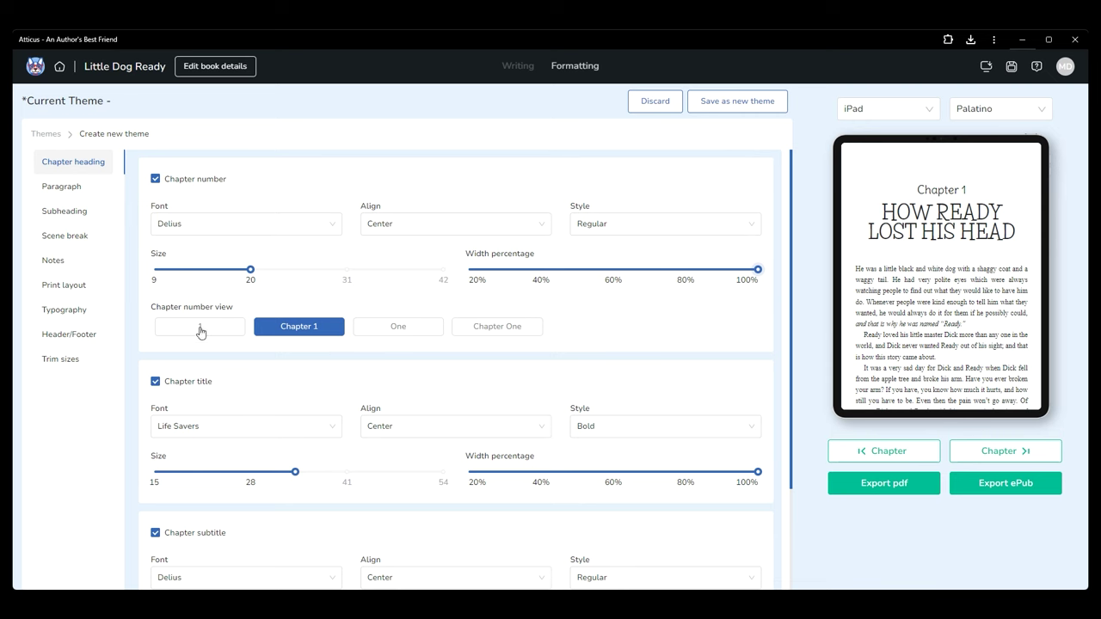
{"action": "left_click", "coordinate": [511, 332]}
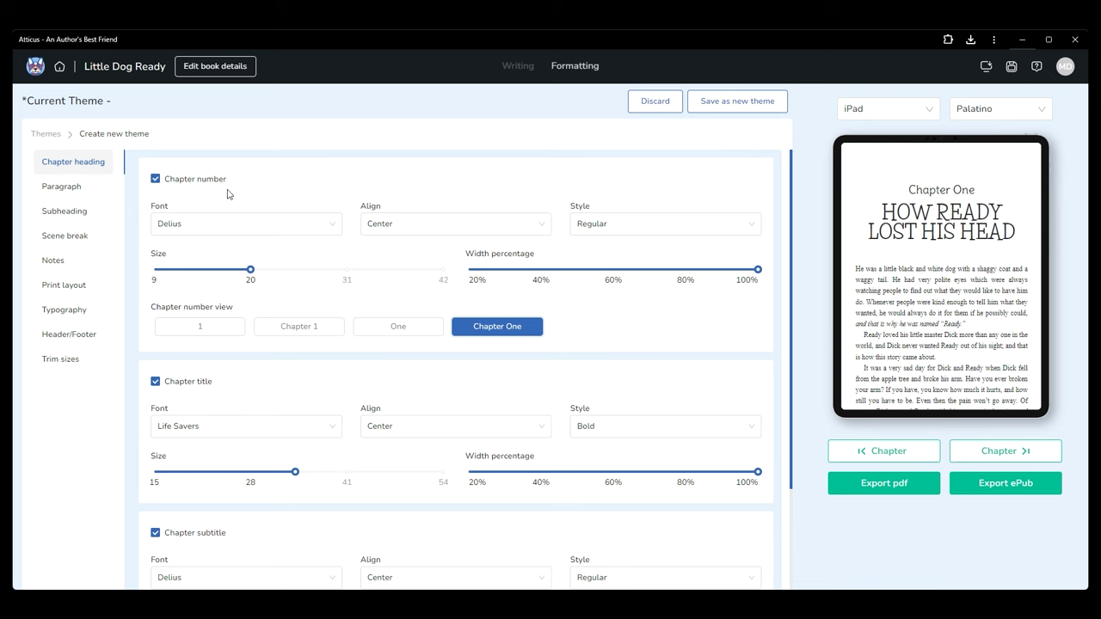
- Switch the chapter title off and on again in the heading settings
{"action": "scroll", "coordinate": [307, 278], "scroll_direction": "down", "scroll_amount": 3}
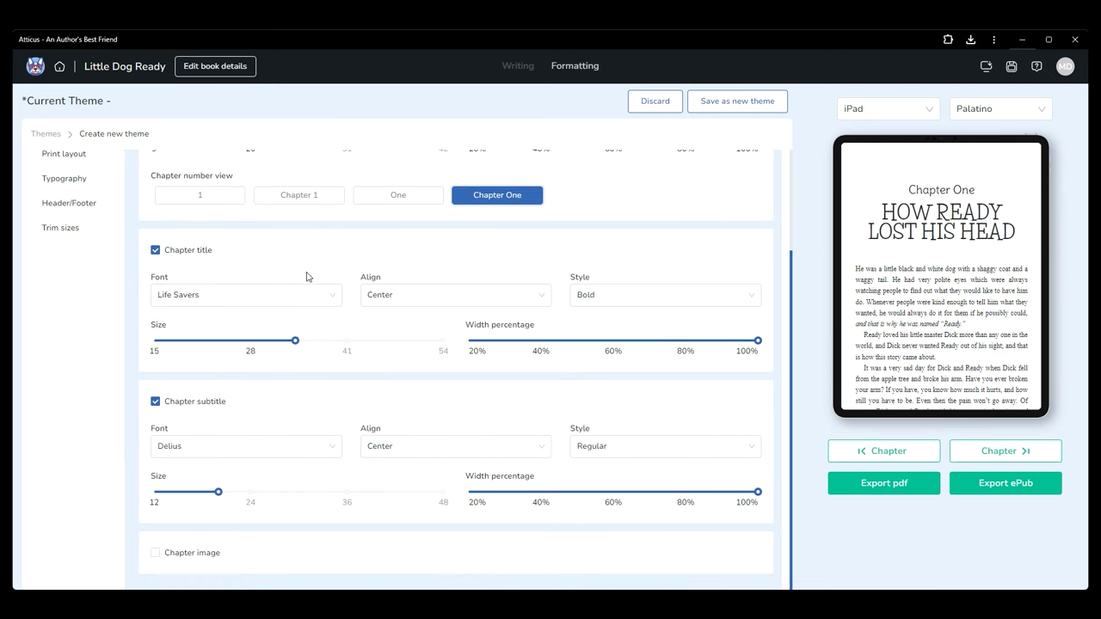
{"action": "left_click", "coordinate": [154, 251]}
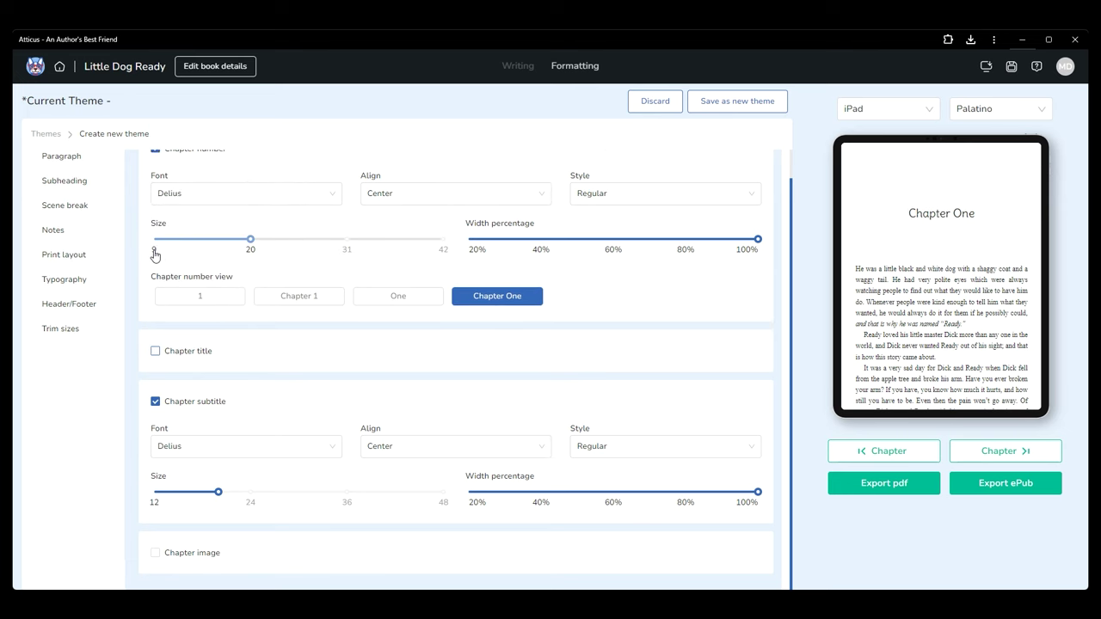
{"action": "left_click", "coordinate": [160, 355]}
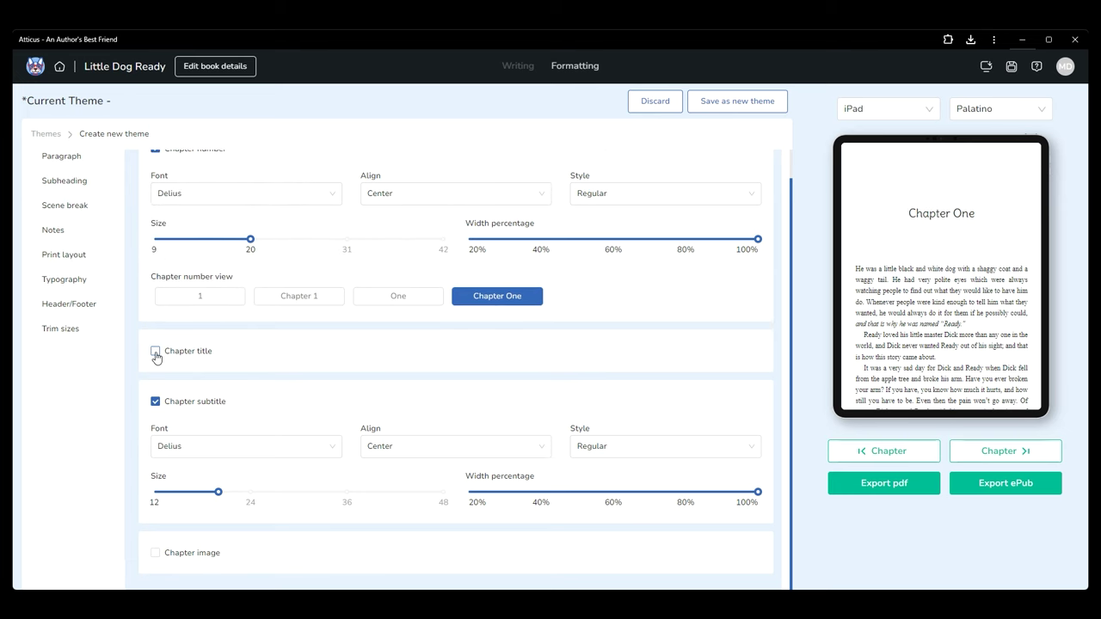
- Enable the chapter image for the theme's headings and turn on individual chapter images
{"action": "left_click", "coordinate": [155, 554]}
{"action": "scroll", "coordinate": [332, 534], "scroll_direction": "down", "scroll_amount": 2}
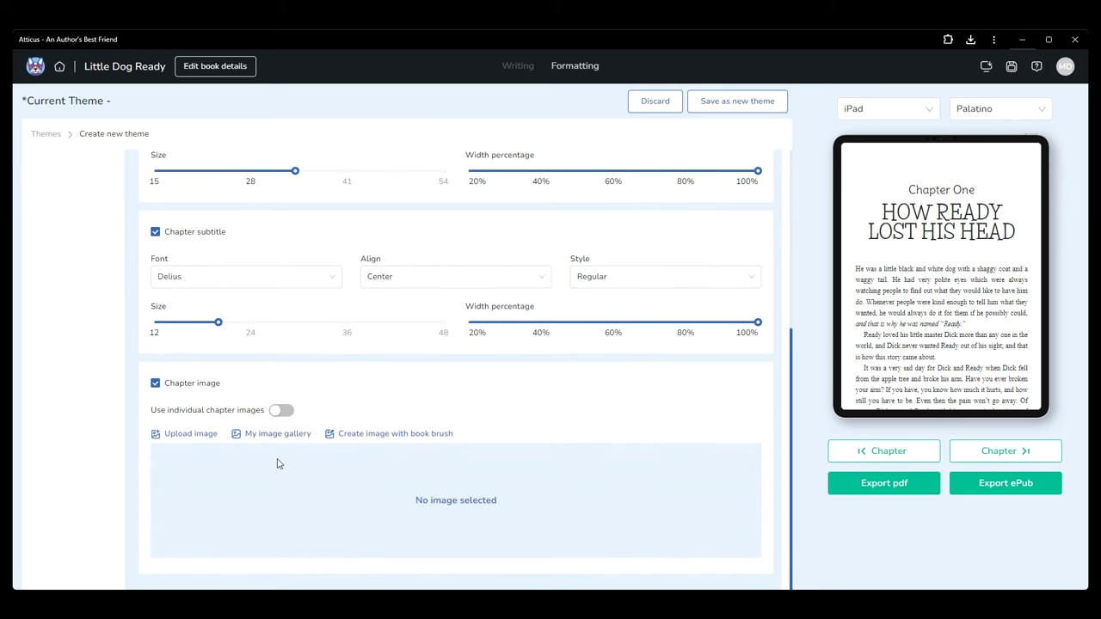
{"action": "left_click", "coordinate": [279, 412]}
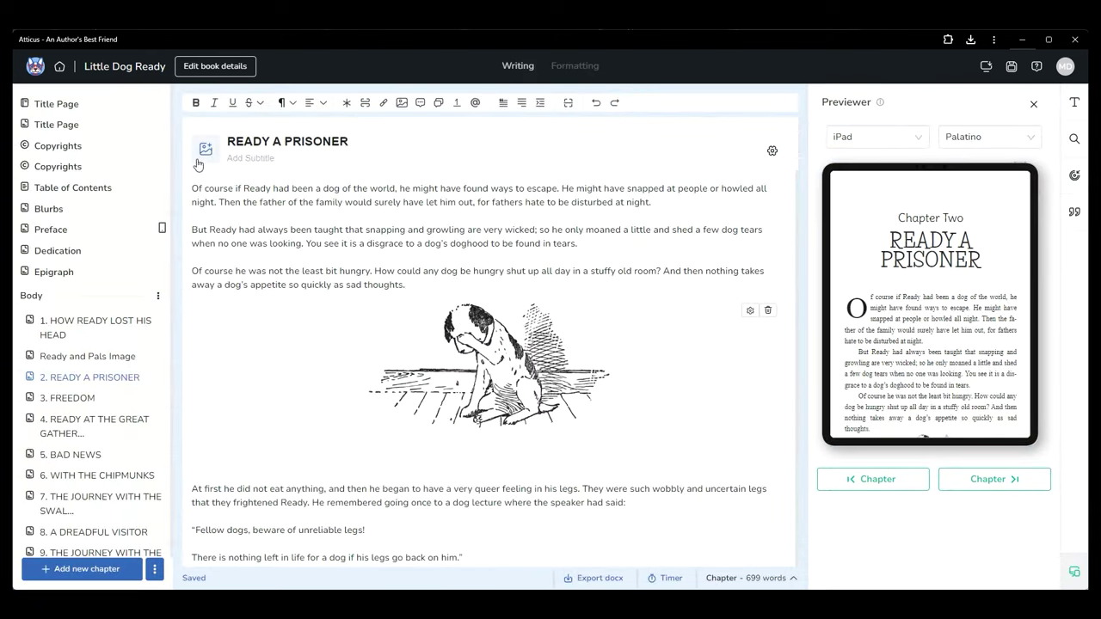
- Choose the 3_png swirl from the image gallery as the chapter image for READY A PRISONER
{"action": "left_click", "coordinate": [203, 153]}
{"action": "left_click", "coordinate": [530, 252]}
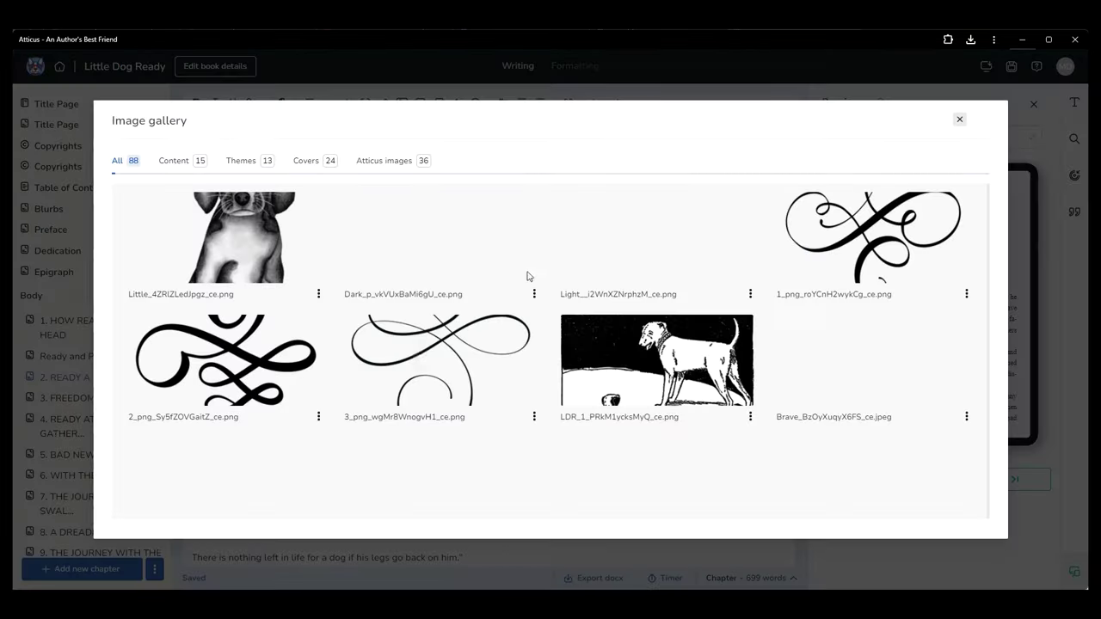
{"action": "left_click", "coordinate": [390, 360]}
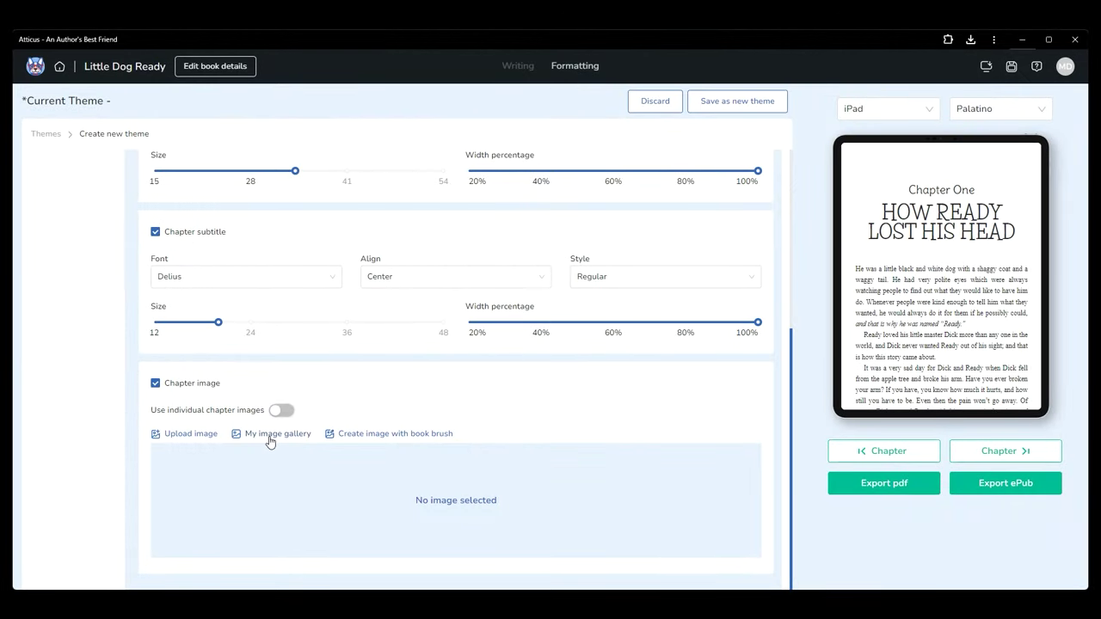
- Try a swirl from the image gallery as the theme's chapter image, placed above the chapter title, below it and below the subtitle
{"action": "left_click", "coordinate": [269, 433]}
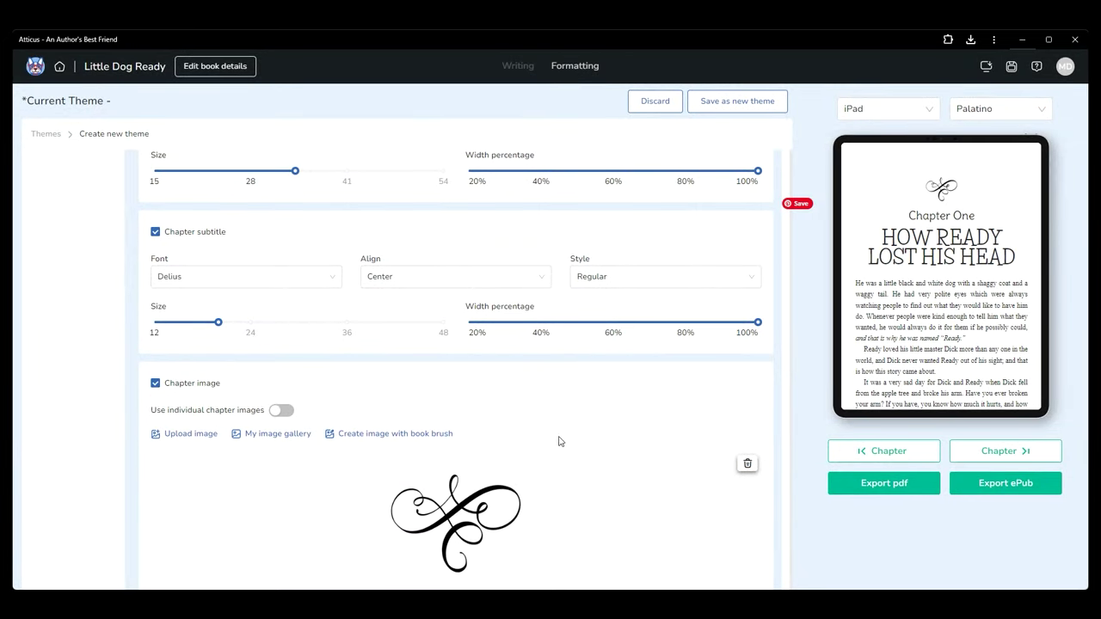
{"action": "scroll", "coordinate": [559, 441], "scroll_direction": "down", "scroll_amount": 3}
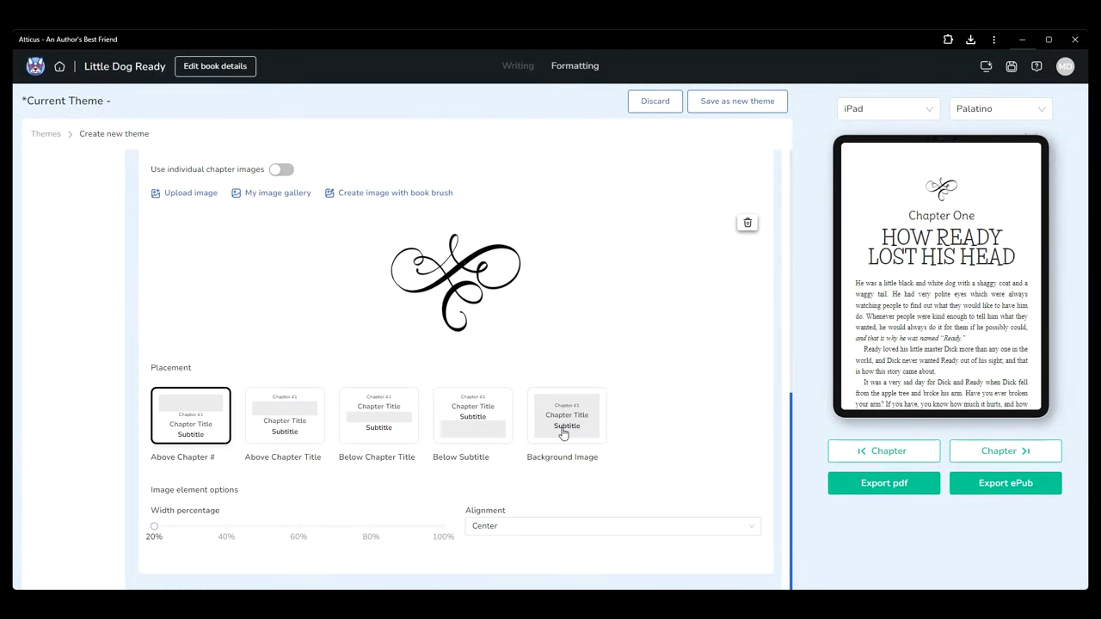
{"action": "left_click", "coordinate": [298, 414]}
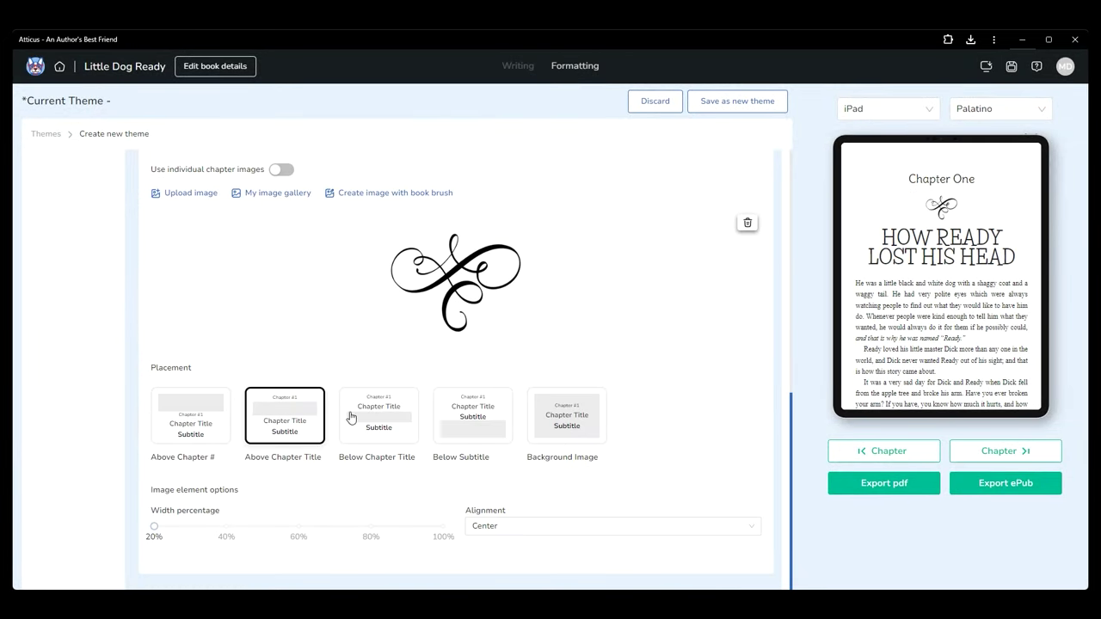
{"action": "left_click", "coordinate": [351, 418]}
{"action": "left_click", "coordinate": [470, 416]}
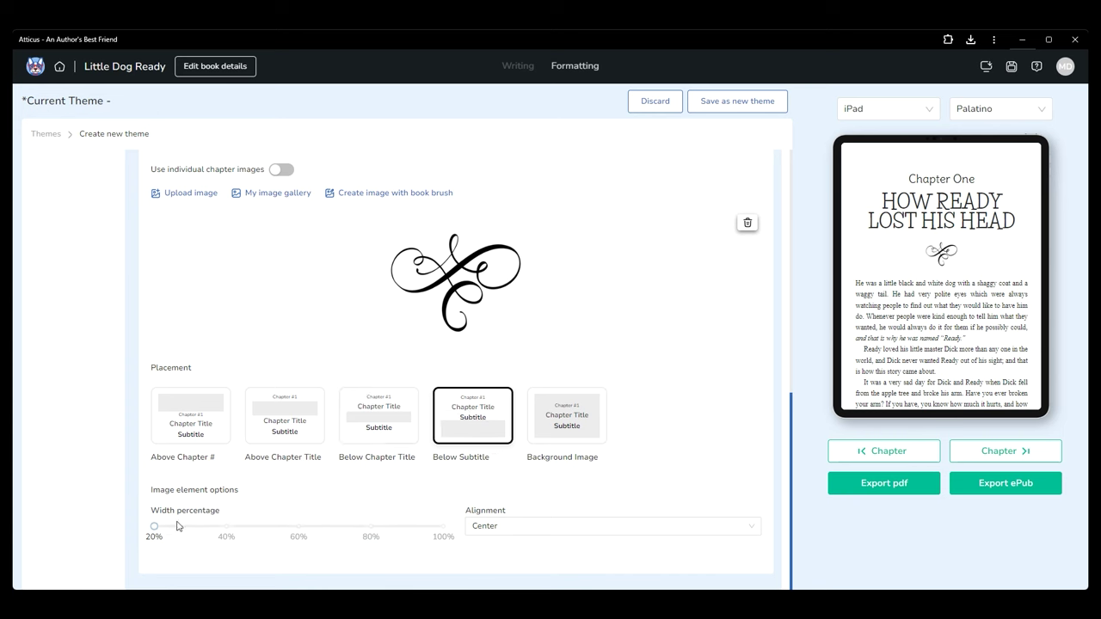
{"action": "left_click_drag", "start_coordinate": [155, 526], "coordinate": [132, 536]}
- Set the chapter image's placement to Background Image and replace it with the dark smoke-bordered image from the gallery
{"action": "left_click", "coordinate": [557, 430]}
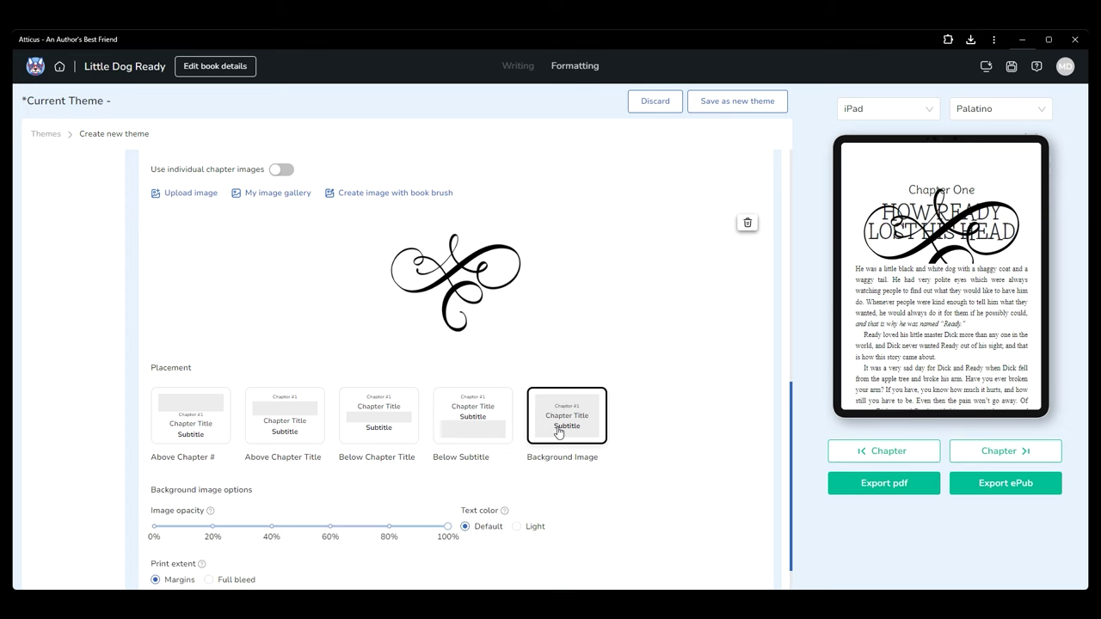
{"action": "left_click", "coordinate": [262, 199]}
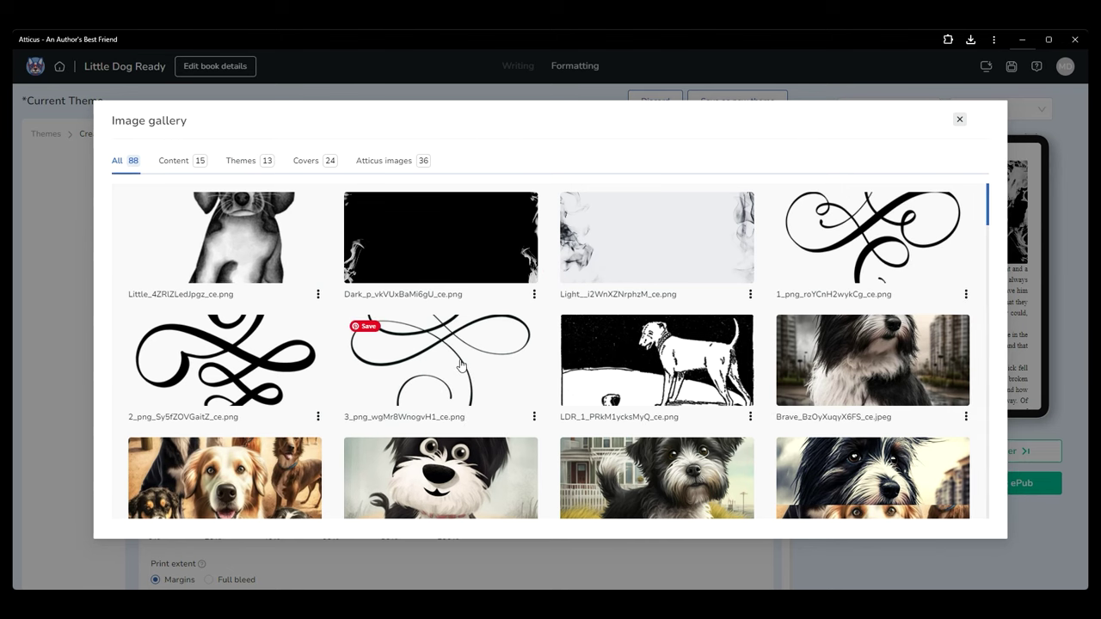
{"action": "left_click", "coordinate": [460, 365]}
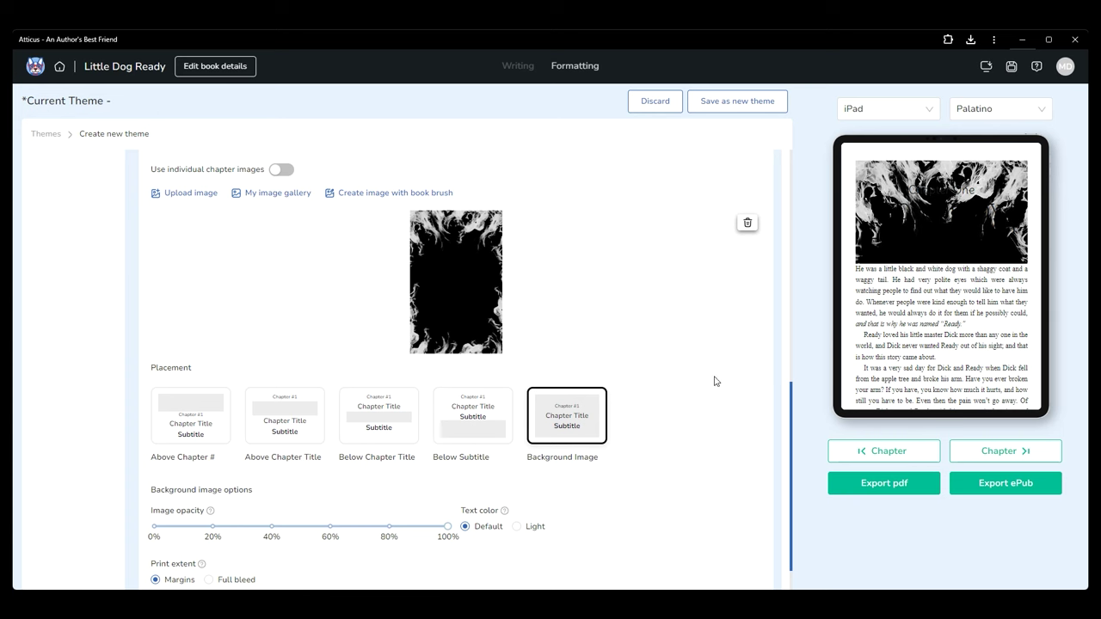
- Switch the book preview to Print and bring the background image options into reach
{"action": "left_click", "coordinate": [868, 115]}
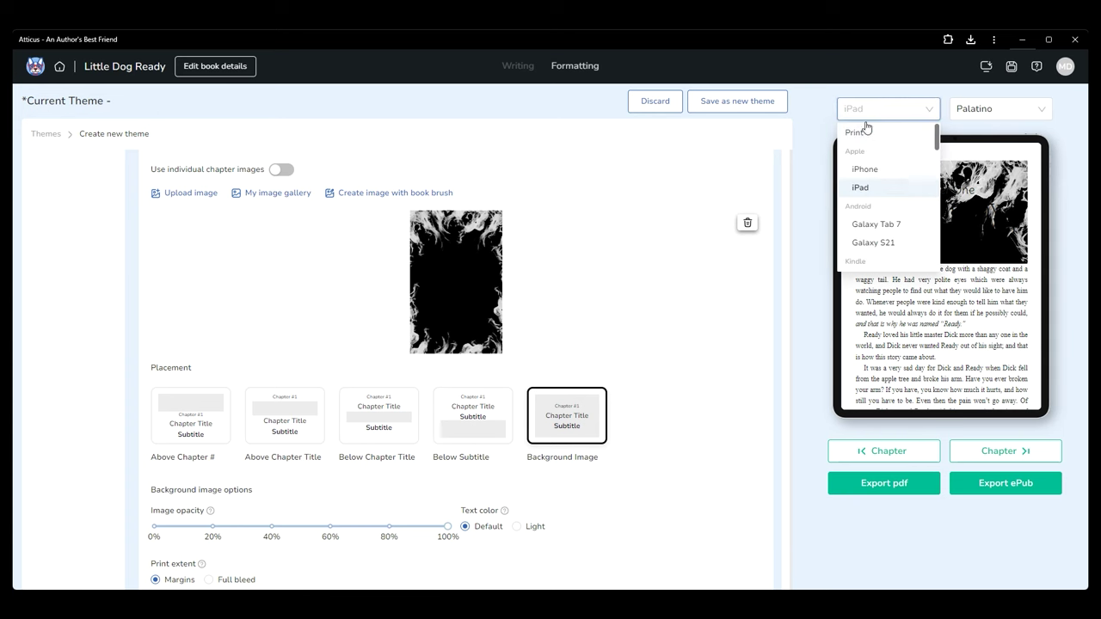
{"action": "left_click", "coordinate": [861, 133]}
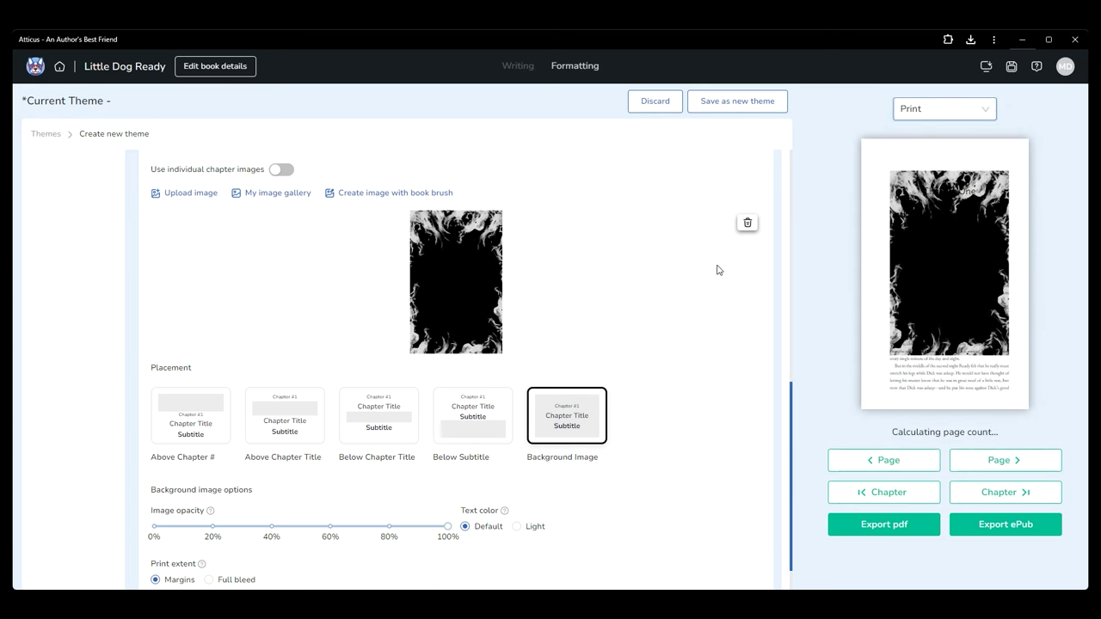
{"action": "scroll", "coordinate": [533, 383], "scroll_direction": "down", "scroll_amount": 1}
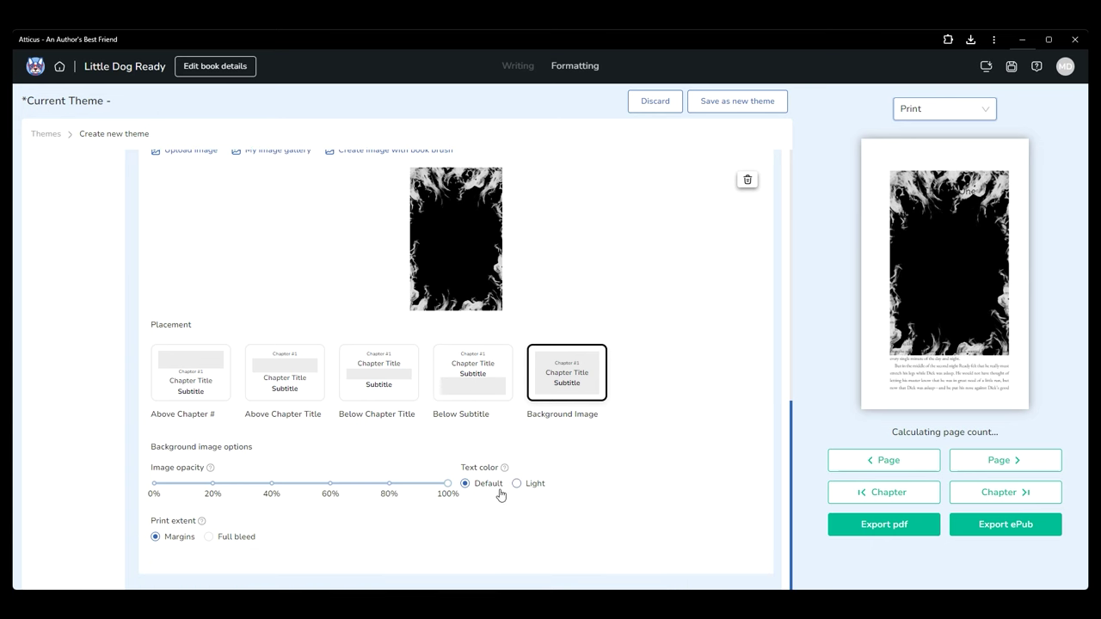
- Set the background image's opacity to 60%, its text color to Light and its print extent to Full bleed
{"action": "left_click", "coordinate": [331, 484]}
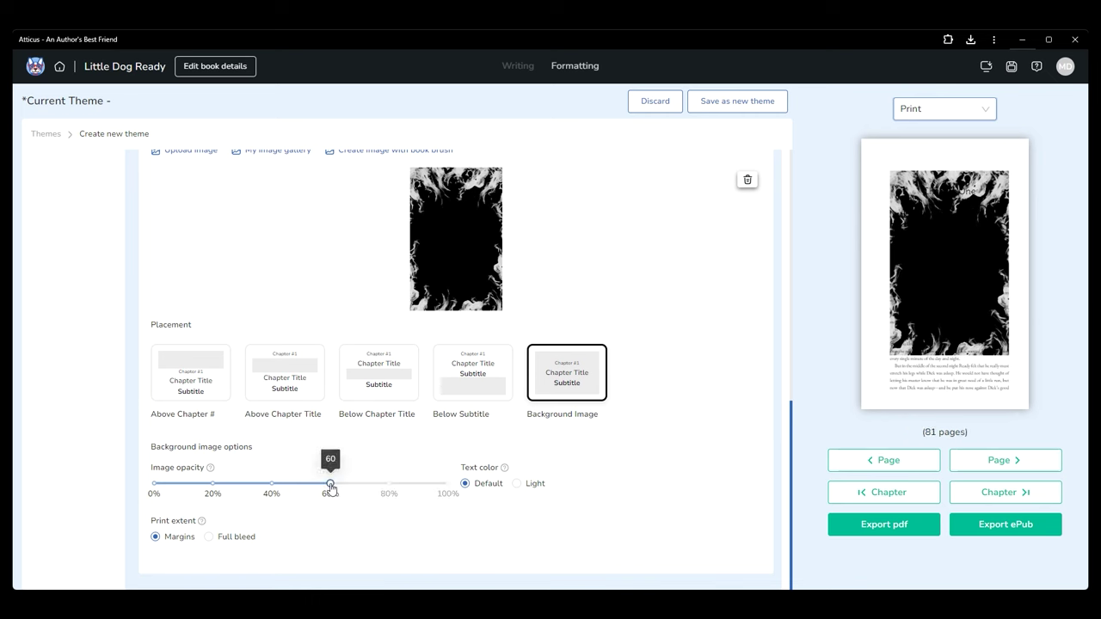
{"action": "left_click", "coordinate": [535, 484]}
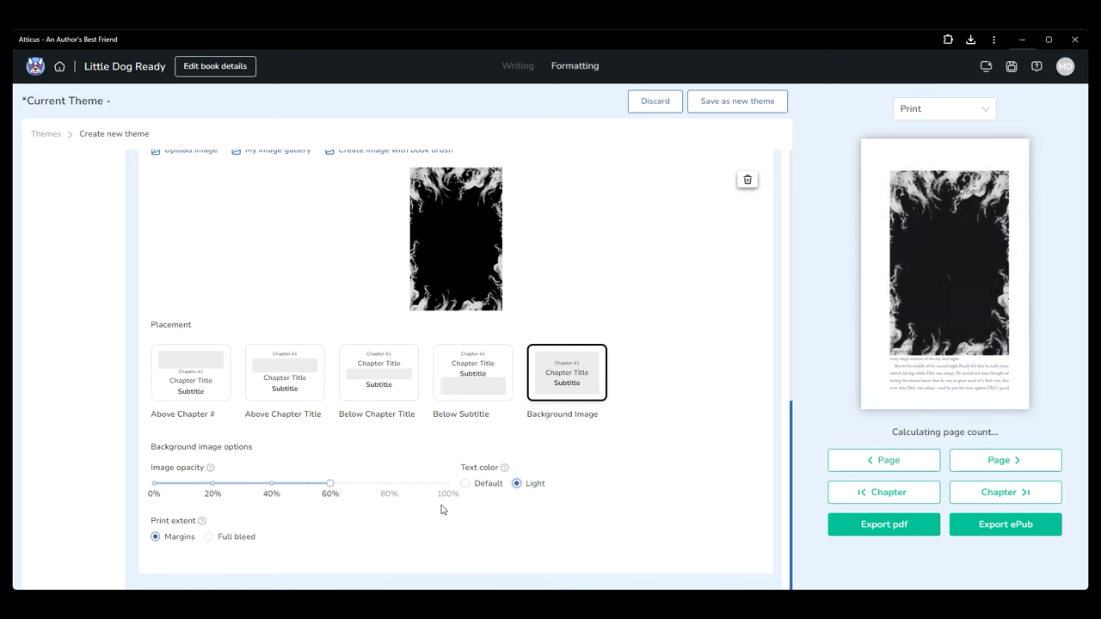
{"action": "left_click", "coordinate": [244, 542]}
{"action": "mouse_move", "coordinate": [204, 527]}
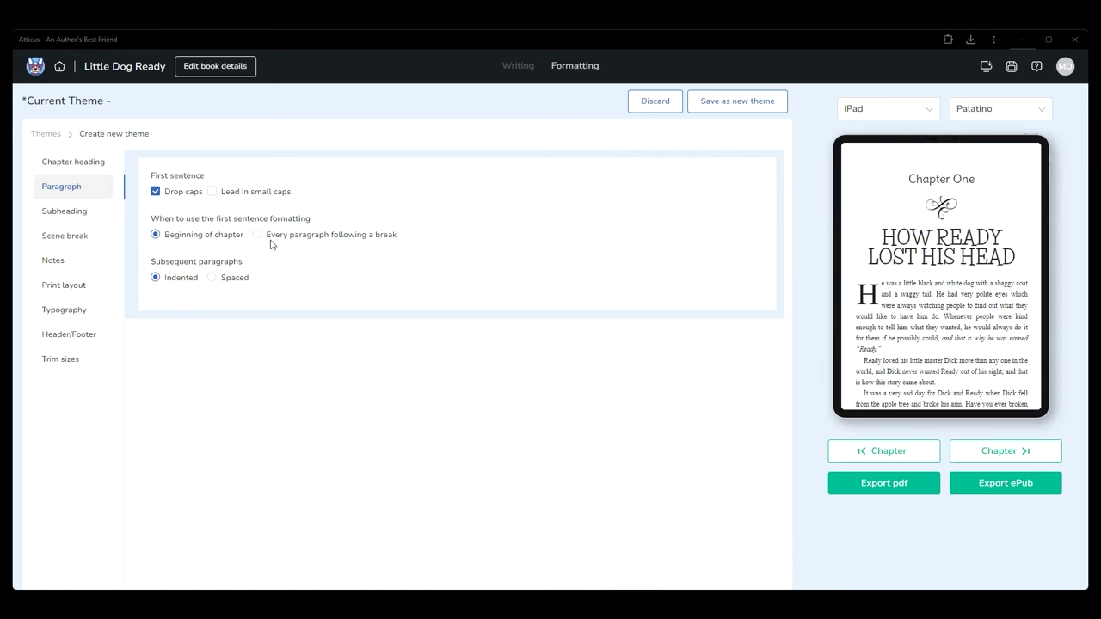
- Try the Lead in small caps option for the theme's first-sentence formatting
{"action": "left_click", "coordinate": [213, 192]}
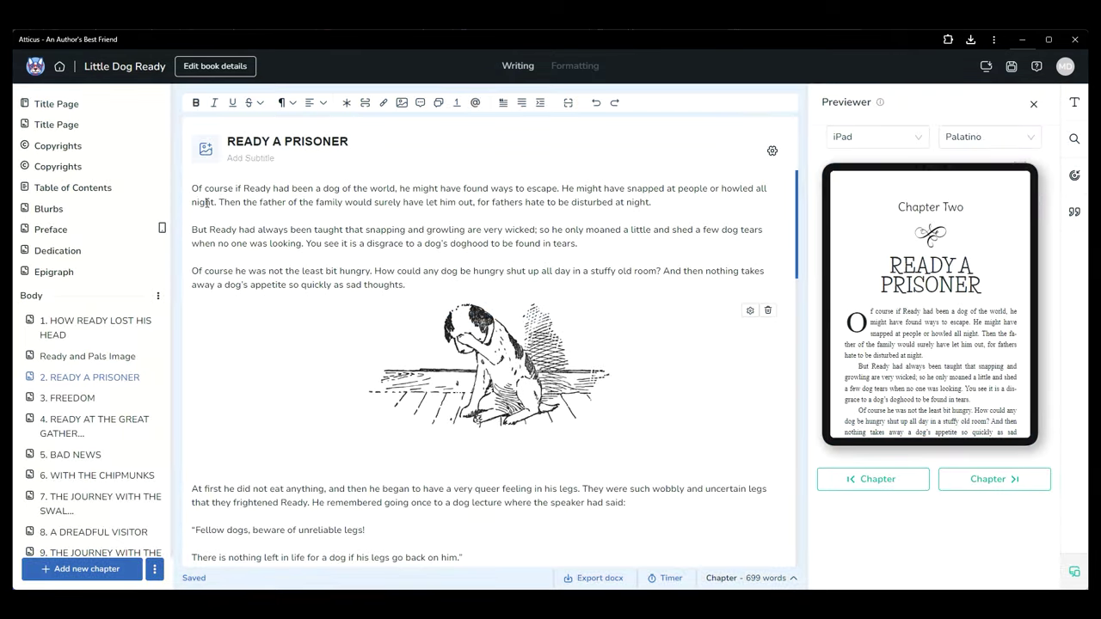
- Insert an empty line above the first paragraph of READY A PRISONER and remove it again
{"action": "key", "text": "Return"}
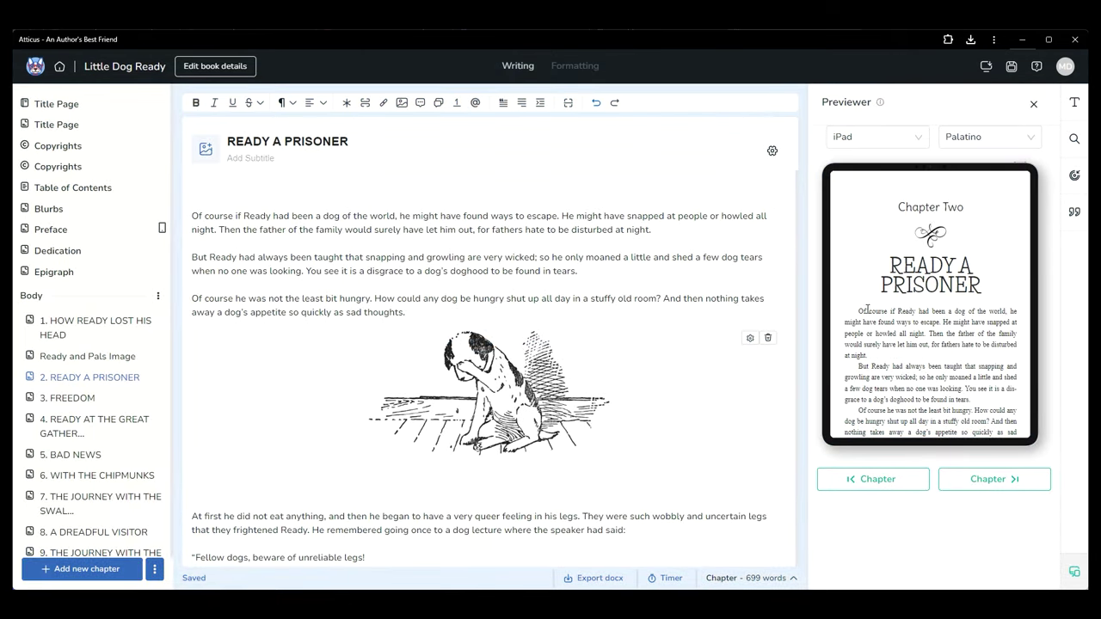
{"action": "left_click", "coordinate": [602, 270]}
{"action": "left_click_drag", "start_coordinate": [289, 215], "coordinate": [191, 216]}
{"action": "key", "text": "Up"}
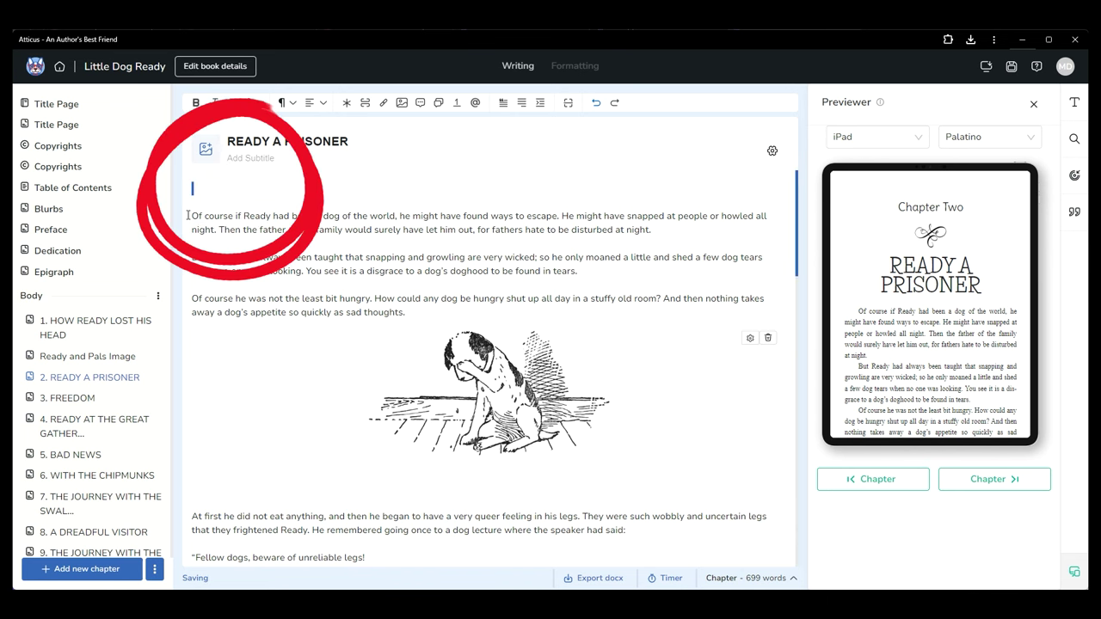
{"action": "key", "text": "BackSpace"}
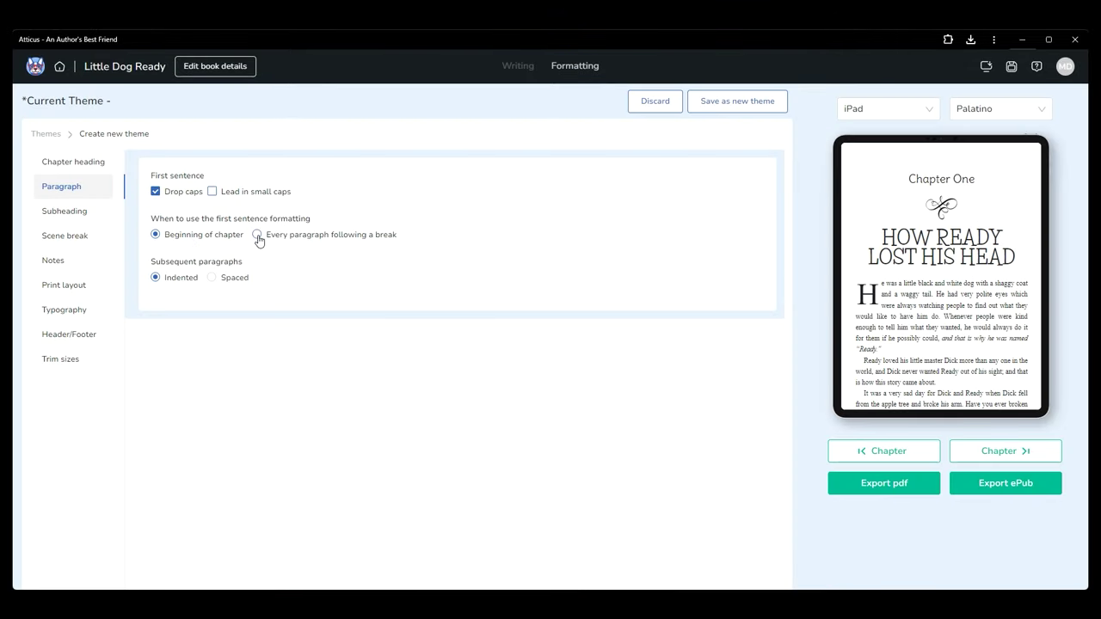
- Apply the first-sentence formatting to every paragraph following a break and compare it with the Beginning of chapter option in the preview
{"action": "scroll", "coordinate": [863, 364], "scroll_direction": "down", "scroll_amount": 10}
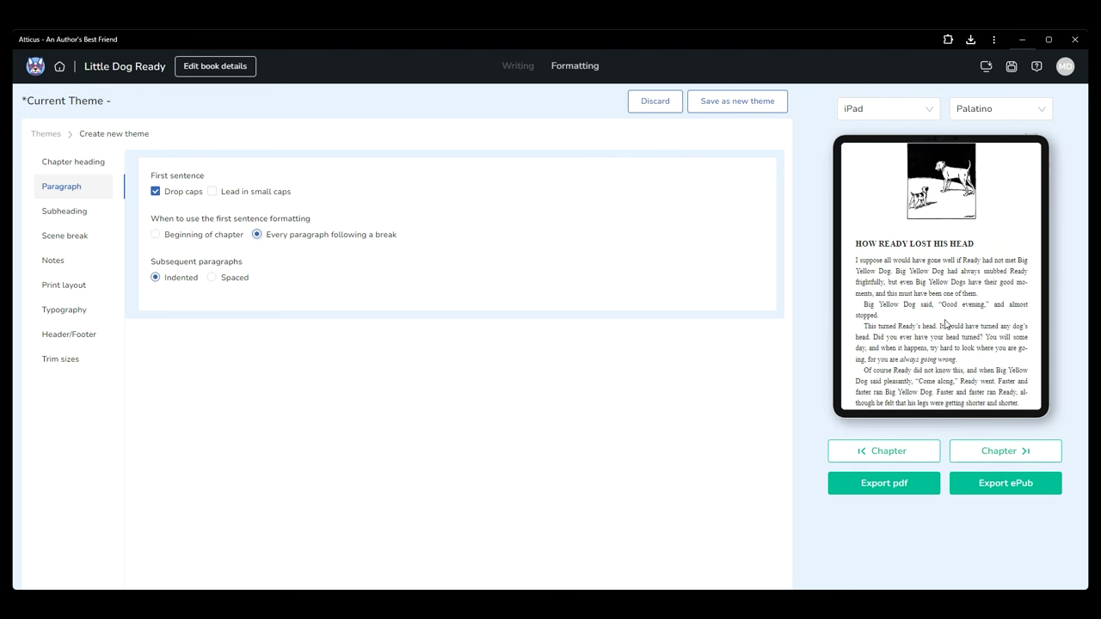
{"action": "scroll", "coordinate": [945, 324], "scroll_direction": "down", "scroll_amount": 10}
{"action": "scroll", "coordinate": [942, 327], "scroll_direction": "down", "scroll_amount": 10}
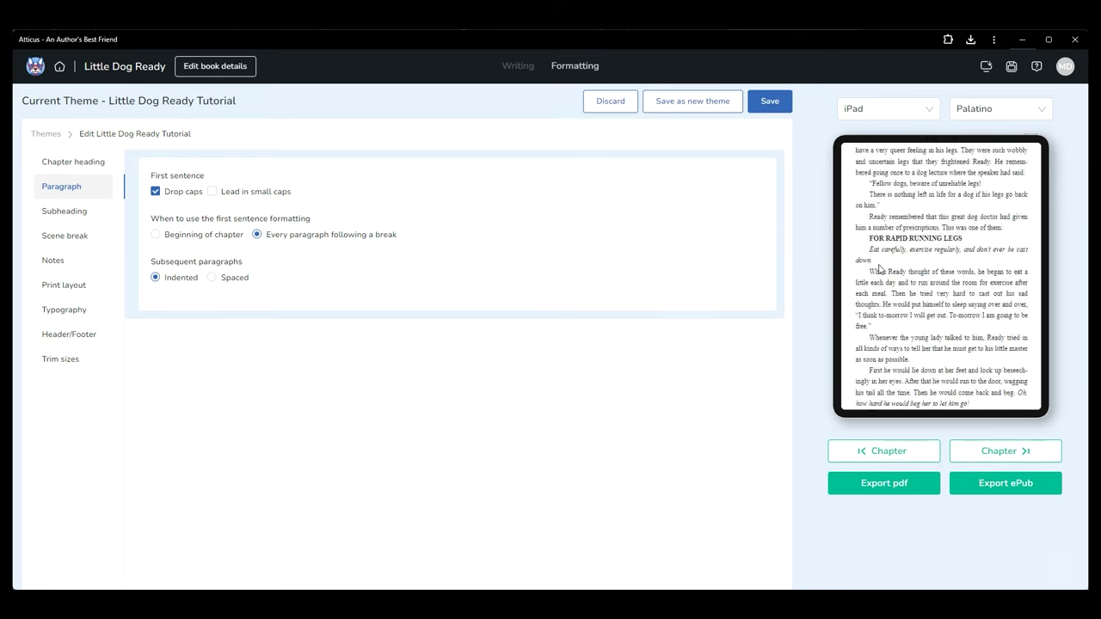
{"action": "left_click", "coordinate": [155, 235]}
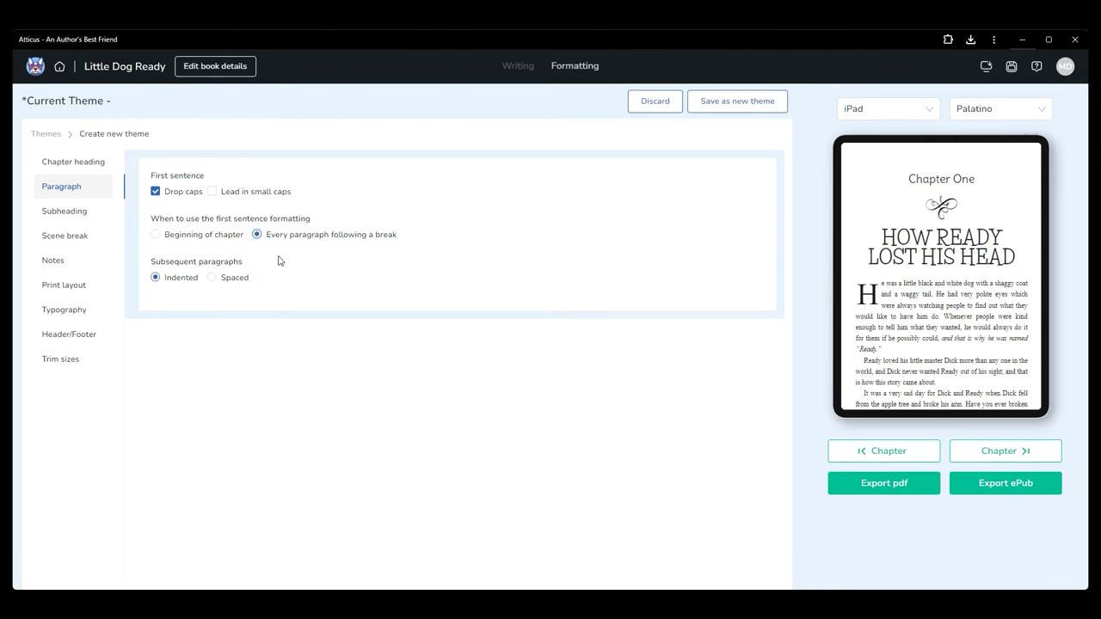
- Switch subsequent paragraphs to Spaced and back to Indented, and turn off drop caps for the first sentence
{"action": "left_click", "coordinate": [227, 280]}
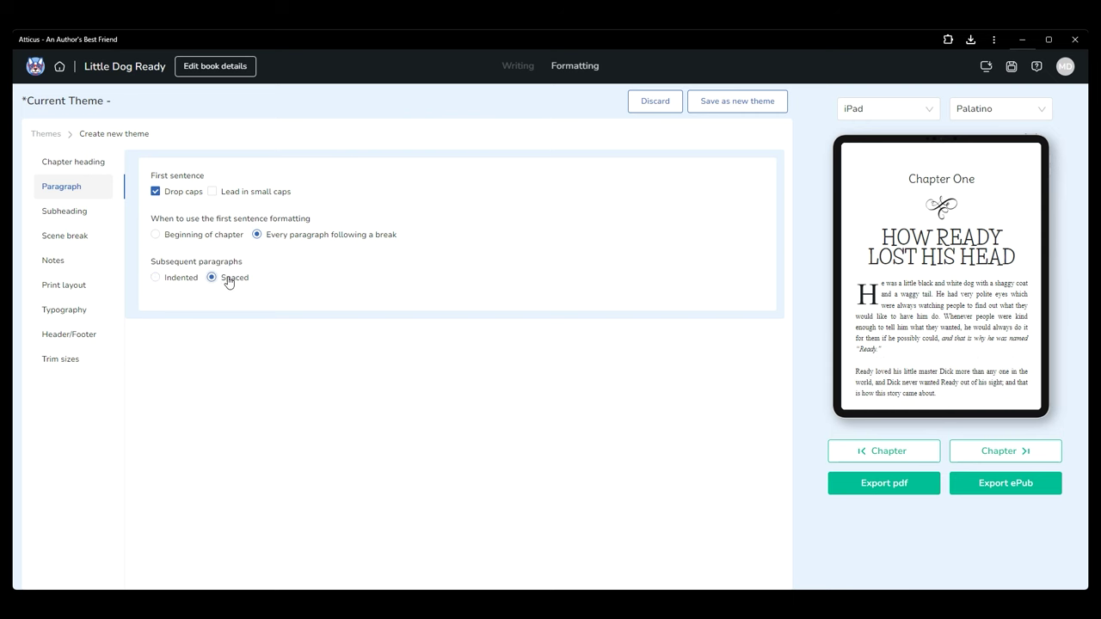
{"action": "left_click", "coordinate": [183, 283]}
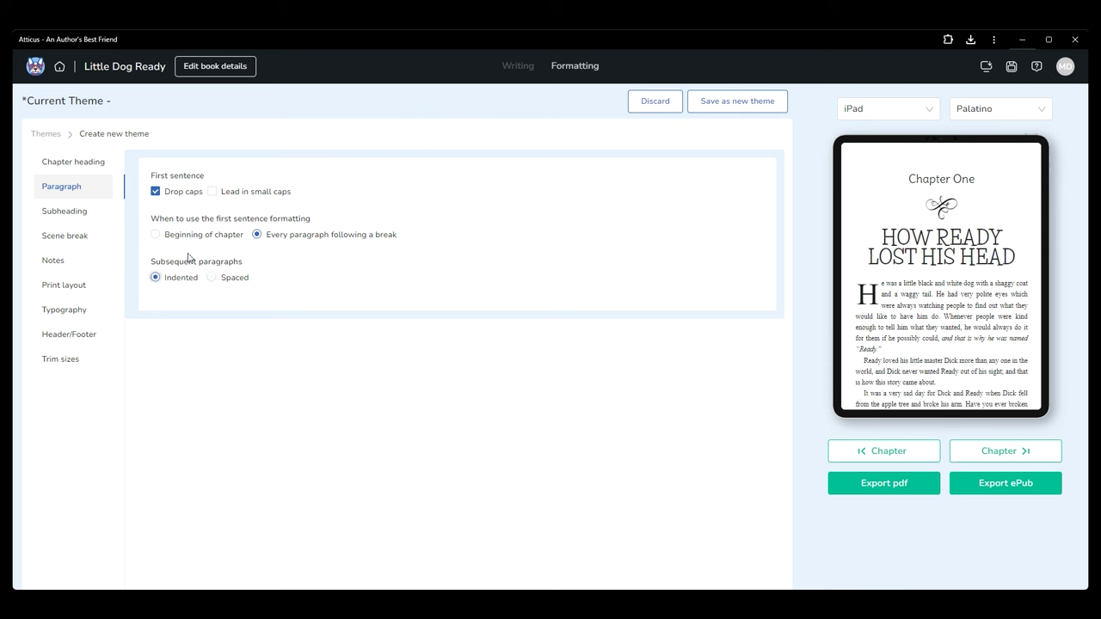
{"action": "left_click", "coordinate": [156, 194]}
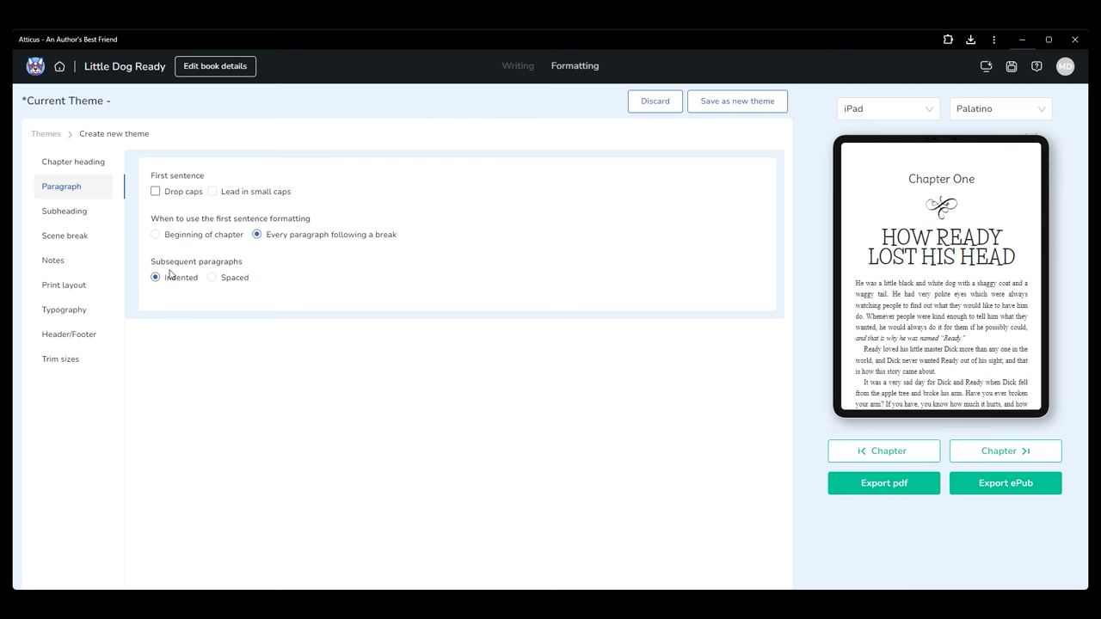
- Try Crushed as the theme's Heading 2 font, replace it with Delius and set the heading size to 1.50x
{"action": "left_click", "coordinate": [86, 219]}
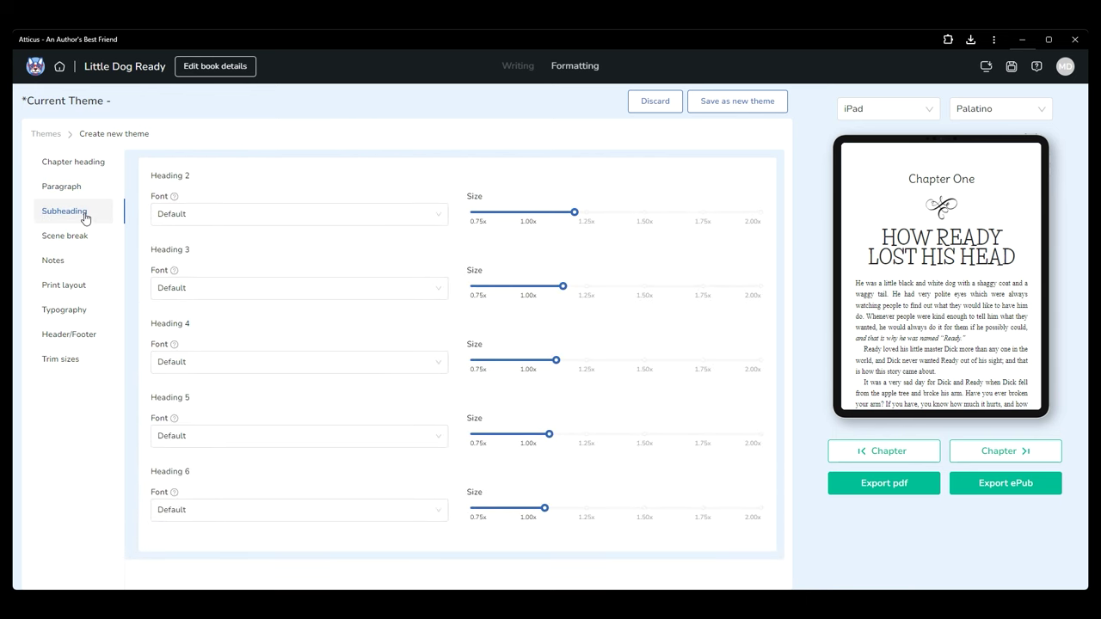
{"action": "scroll", "coordinate": [927, 318], "scroll_direction": "down", "scroll_amount": 10}
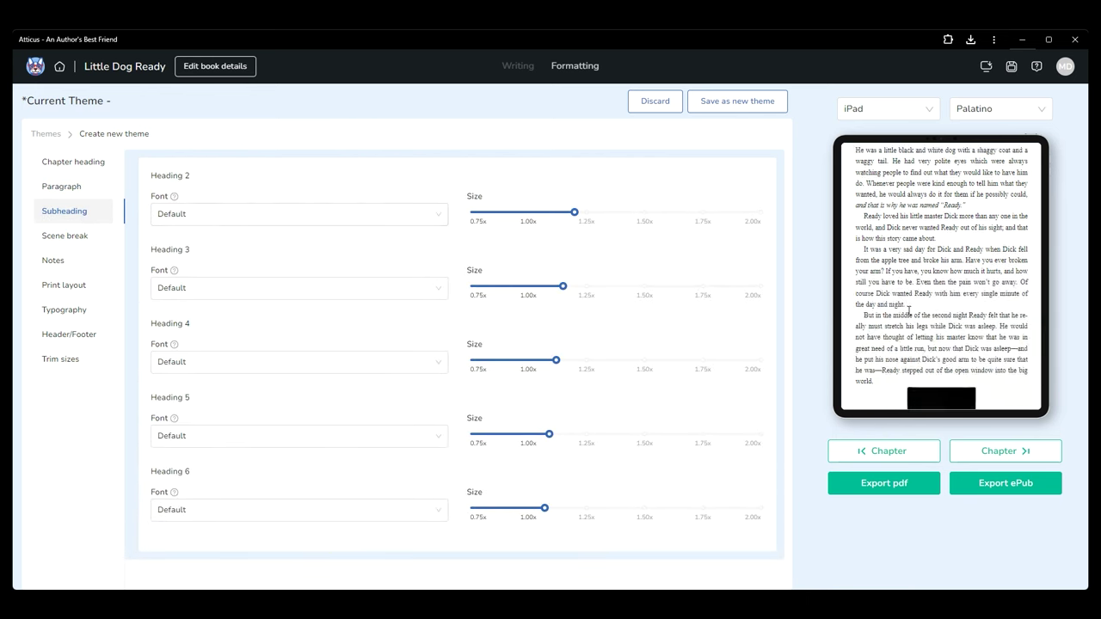
{"action": "left_click", "coordinate": [216, 217]}
{"action": "scroll", "coordinate": [234, 293], "scroll_direction": "down", "scroll_amount": 3}
{"action": "scroll", "coordinate": [234, 293], "scroll_direction": "down", "scroll_amount": 1}
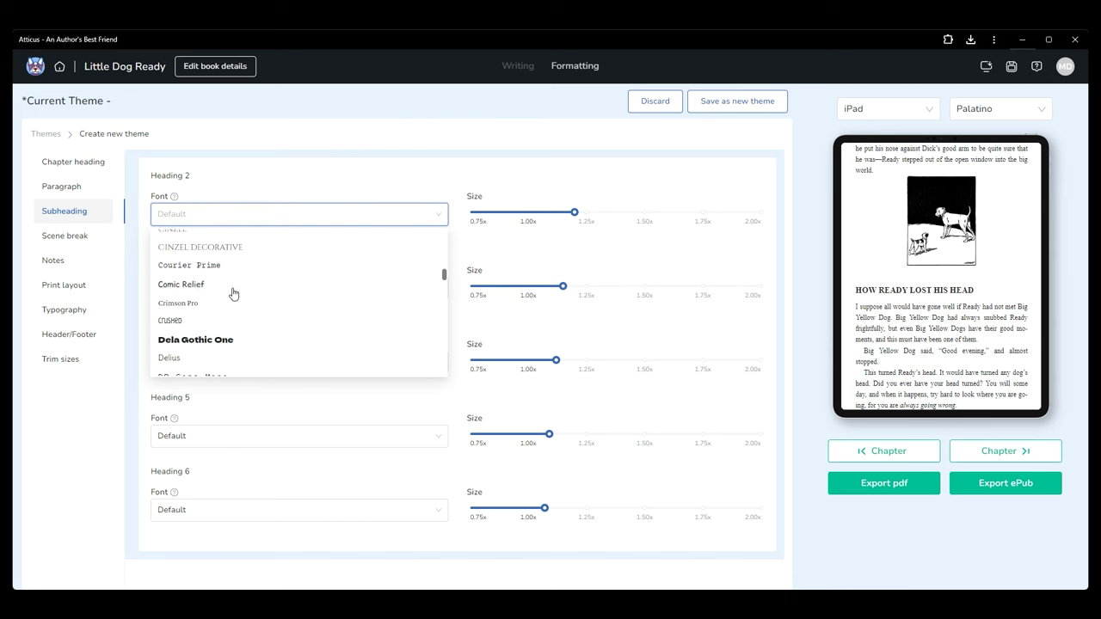
{"action": "left_click", "coordinate": [208, 322]}
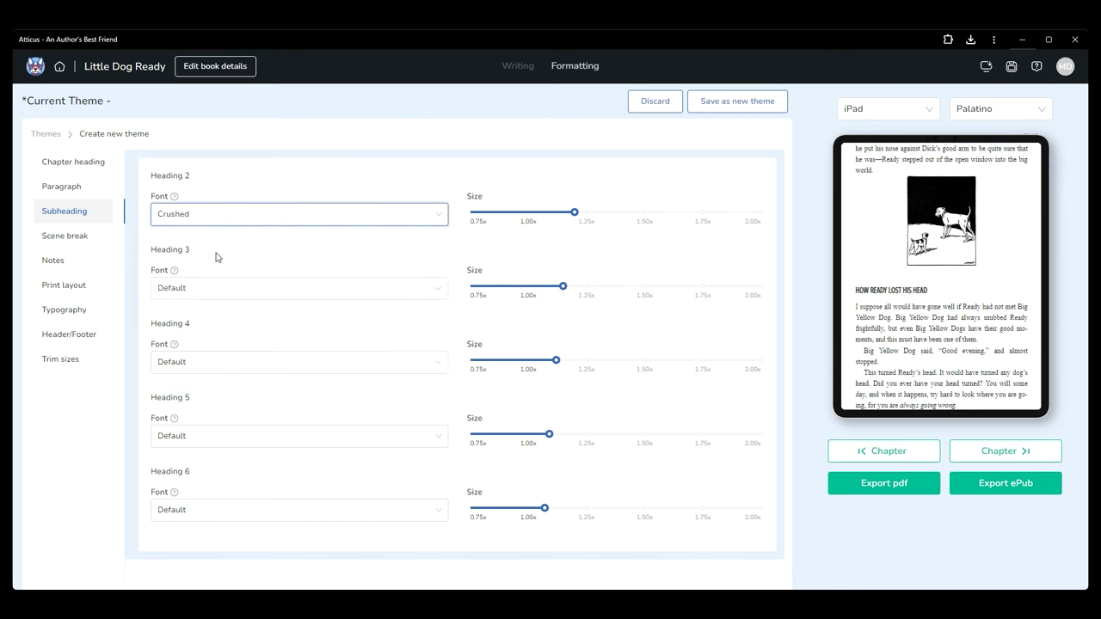
{"action": "left_click", "coordinate": [211, 224]}
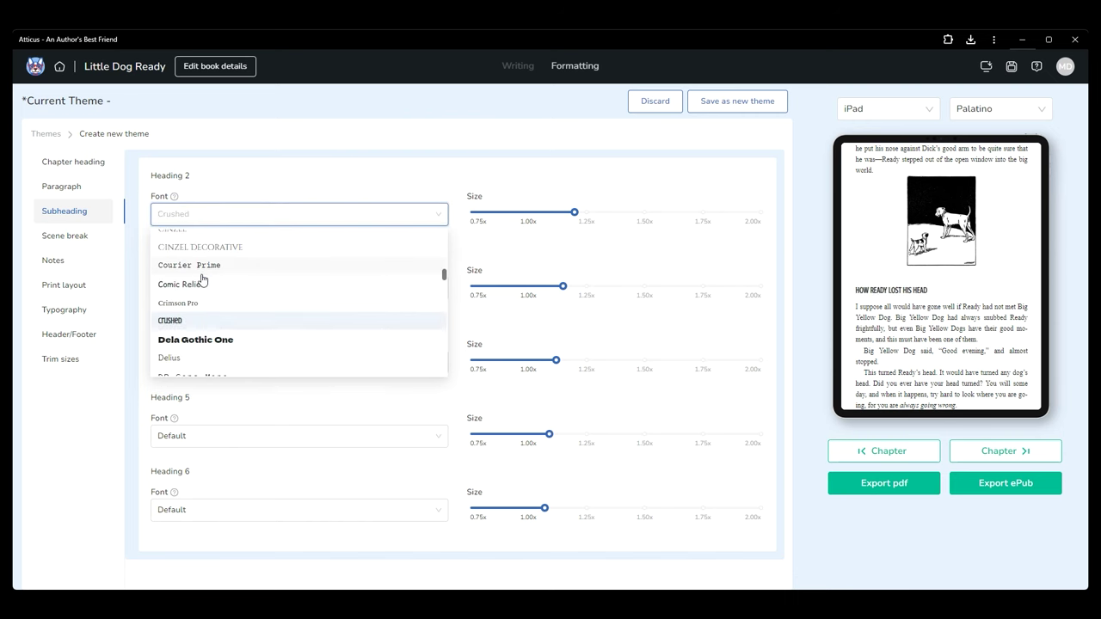
{"action": "left_click", "coordinate": [173, 359]}
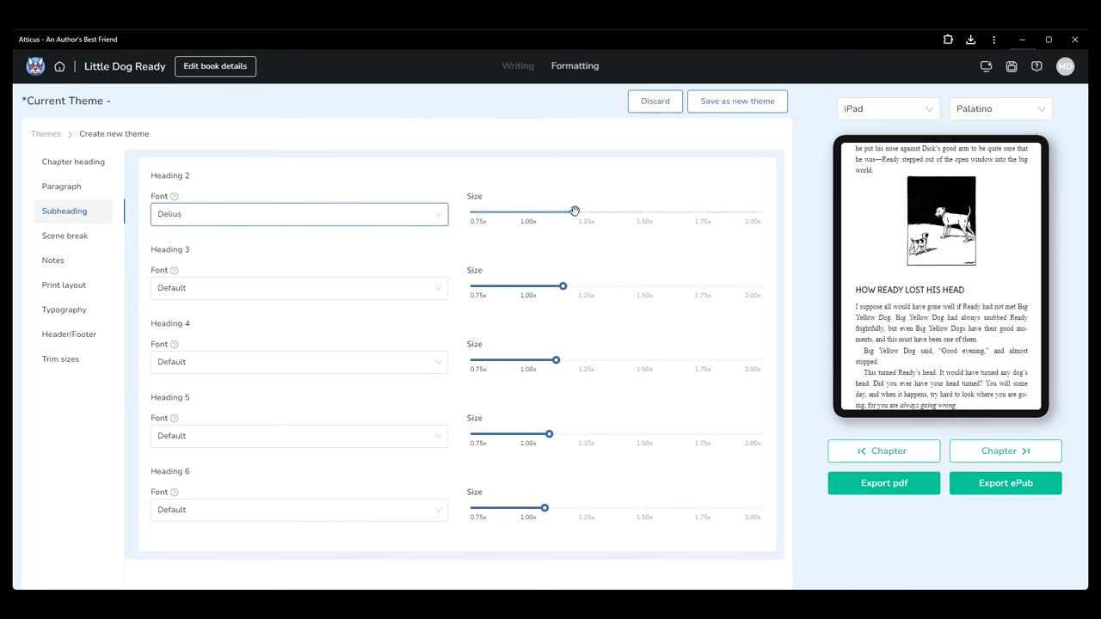
{"action": "left_click_drag", "start_coordinate": [575, 213], "coordinate": [645, 215]}
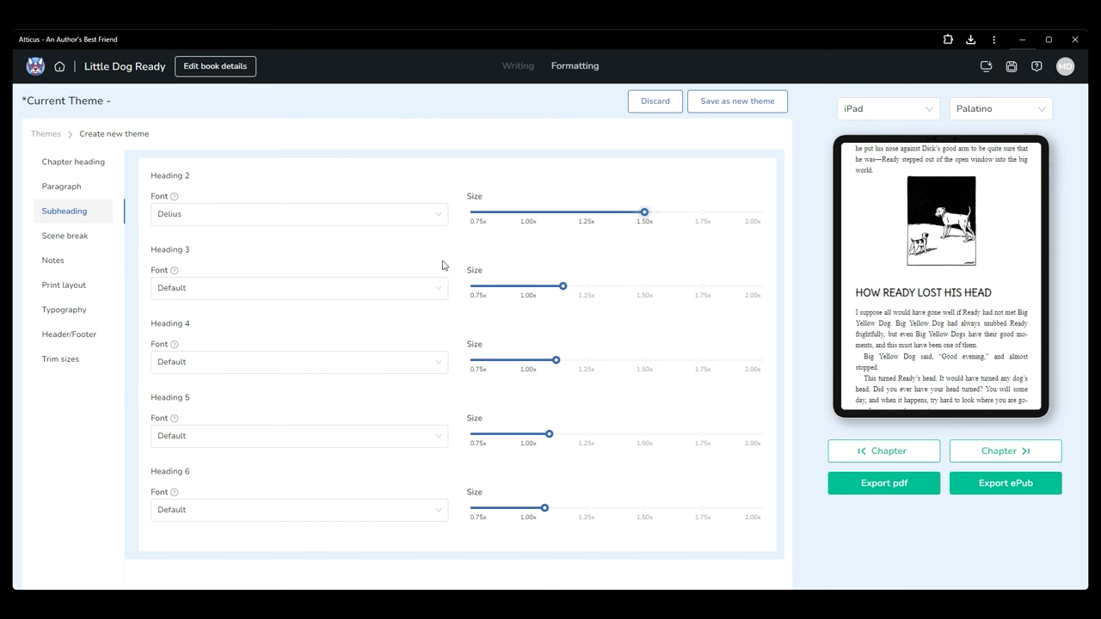
- Set the theme's Heading 3 font to Allura
{"action": "left_click", "coordinate": [315, 292]}
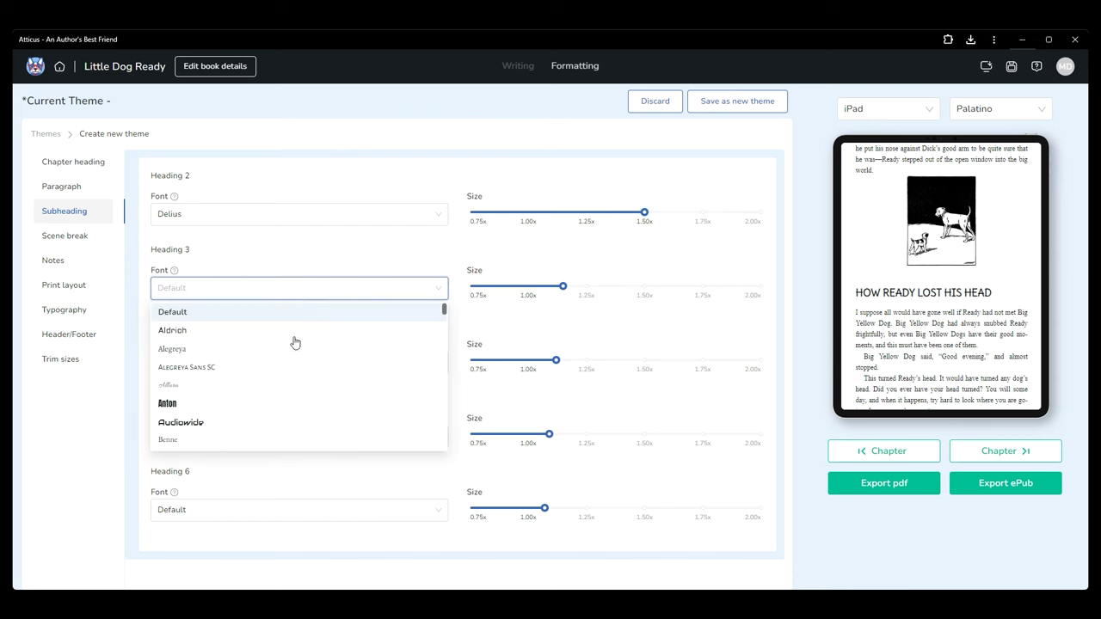
{"action": "scroll", "coordinate": [215, 369], "scroll_direction": "down", "scroll_amount": 3}
{"action": "left_click", "coordinate": [182, 331]}
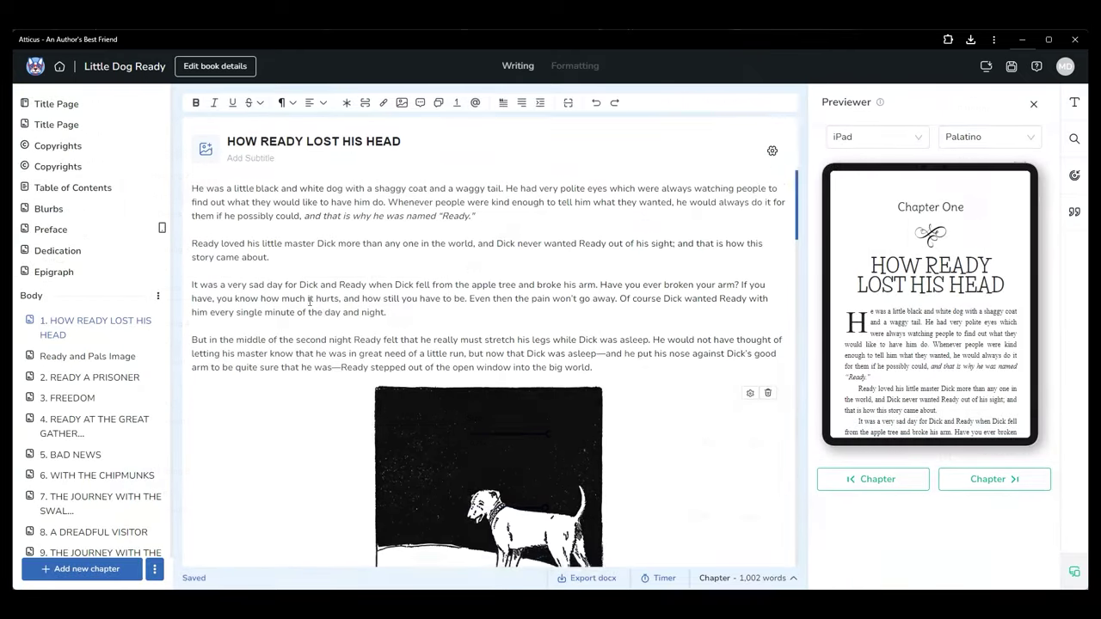
- Try Heading 3 and Heading 4 on the subheading inside chapter HOW READY LOST HIS HEAD, and return it to Heading 2
{"action": "scroll", "coordinate": [399, 258], "scroll_direction": "down", "scroll_amount": 6}
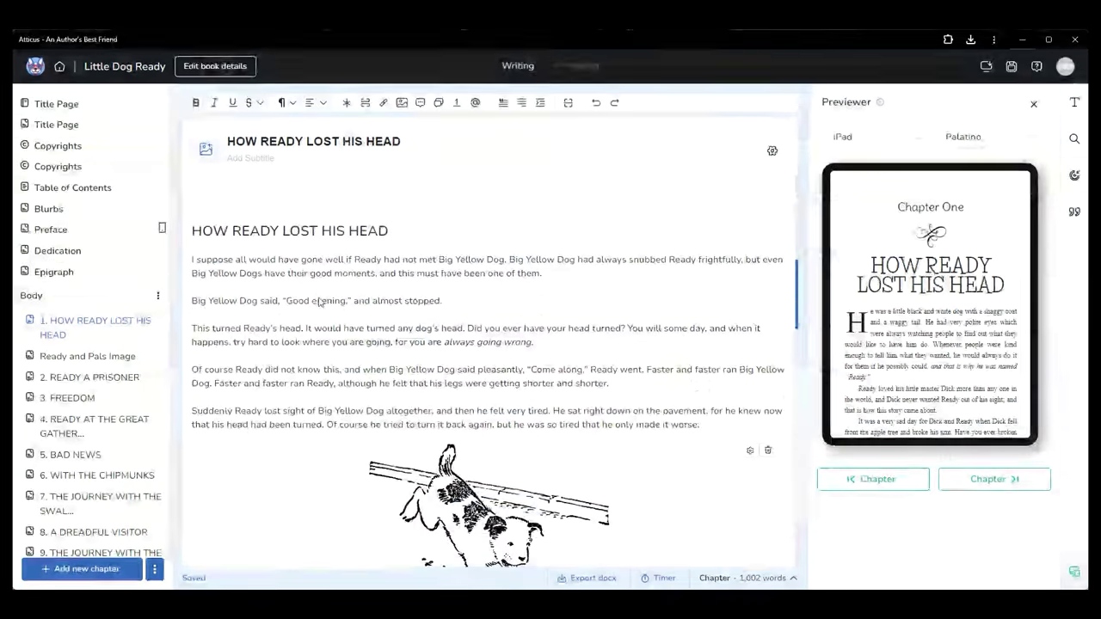
{"action": "left_click_drag", "start_coordinate": [394, 230], "coordinate": [192, 231]}
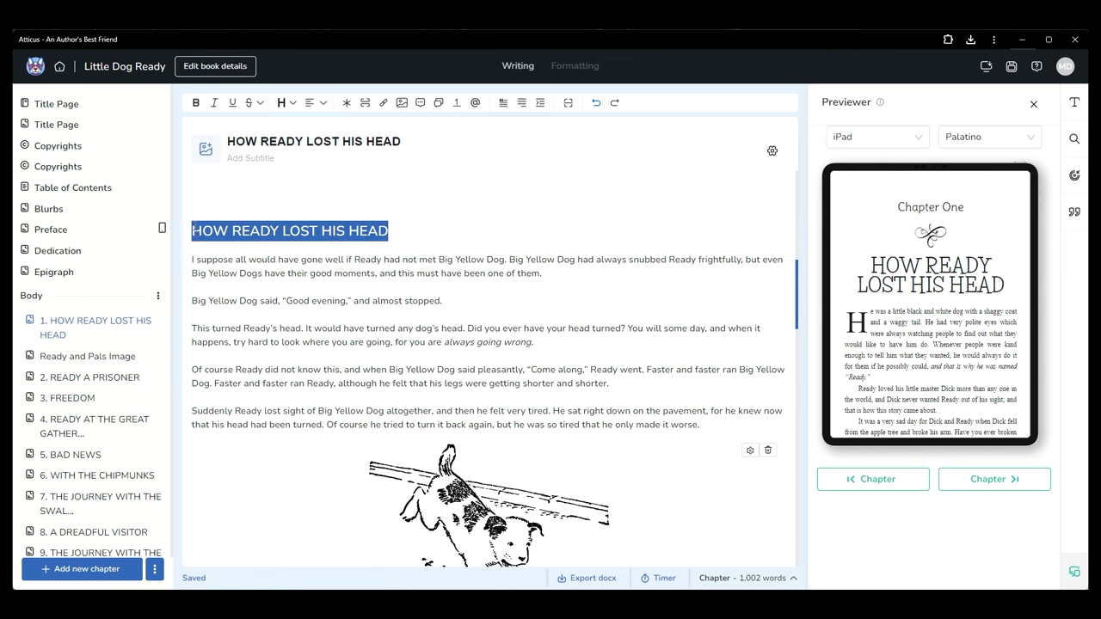
{"action": "left_click", "coordinate": [290, 103]}
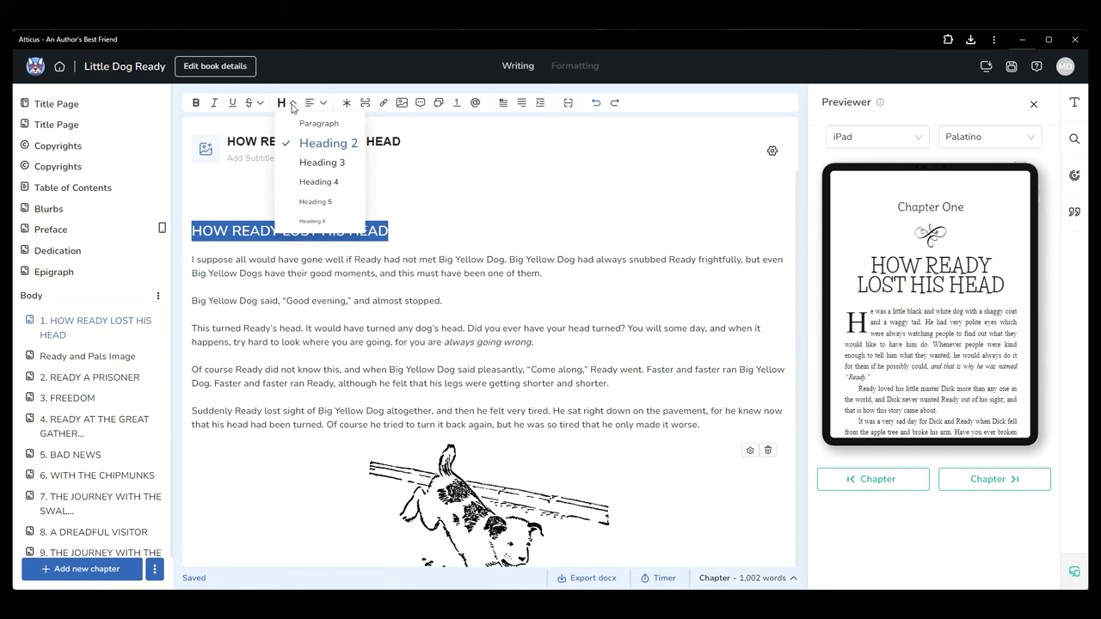
{"action": "left_click", "coordinate": [310, 164]}
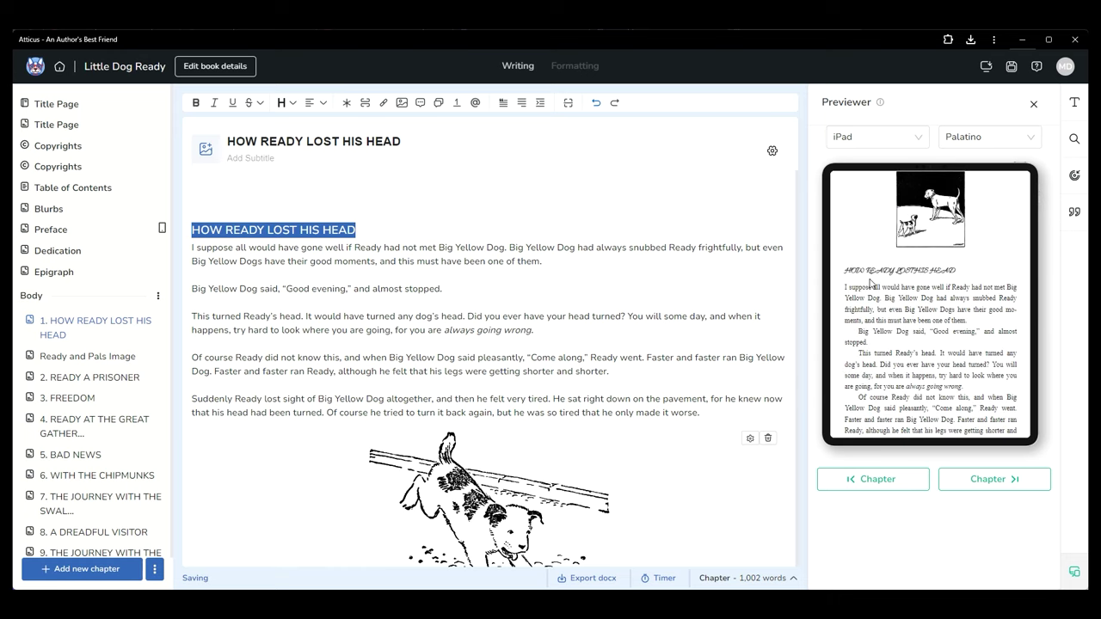
{"action": "left_click", "coordinate": [286, 103]}
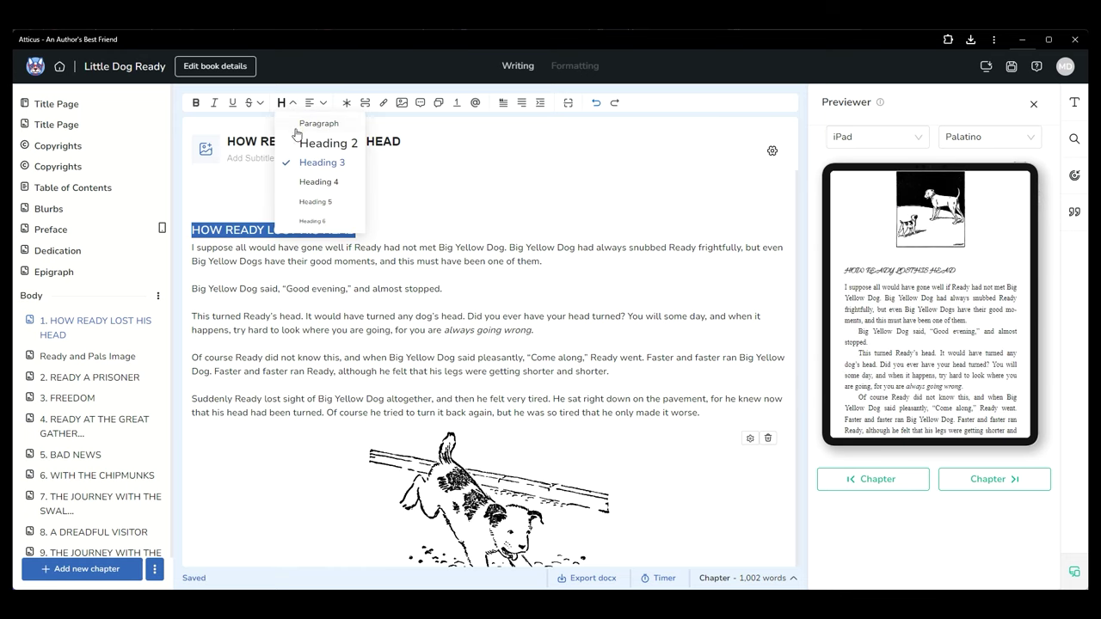
{"action": "left_click", "coordinate": [307, 183]}
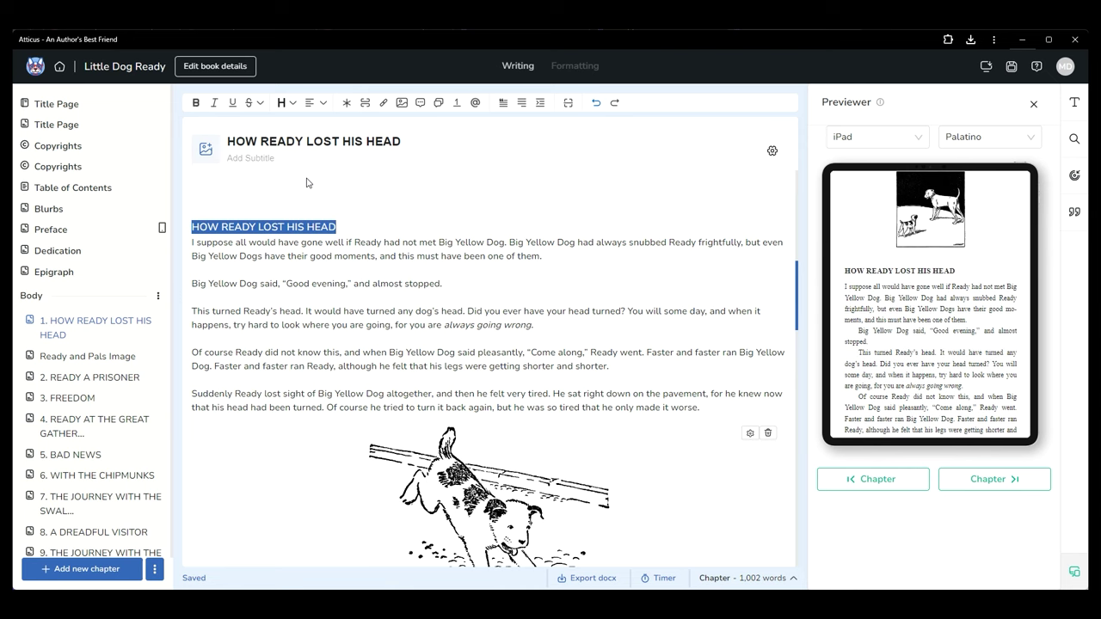
{"action": "left_click", "coordinate": [287, 104]}
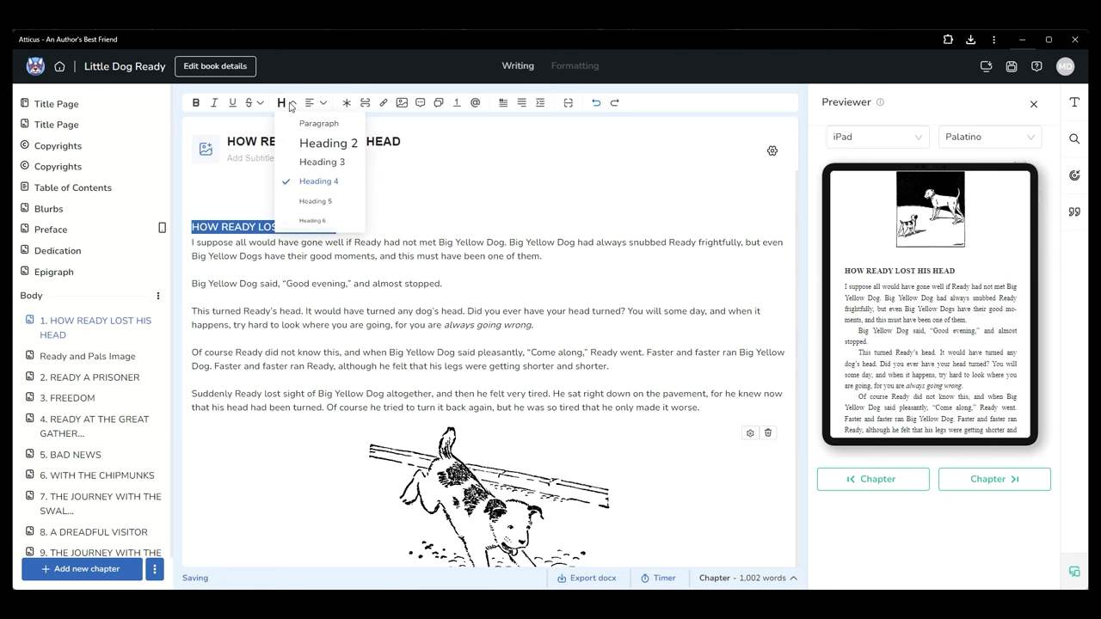
{"action": "left_click", "coordinate": [315, 144]}
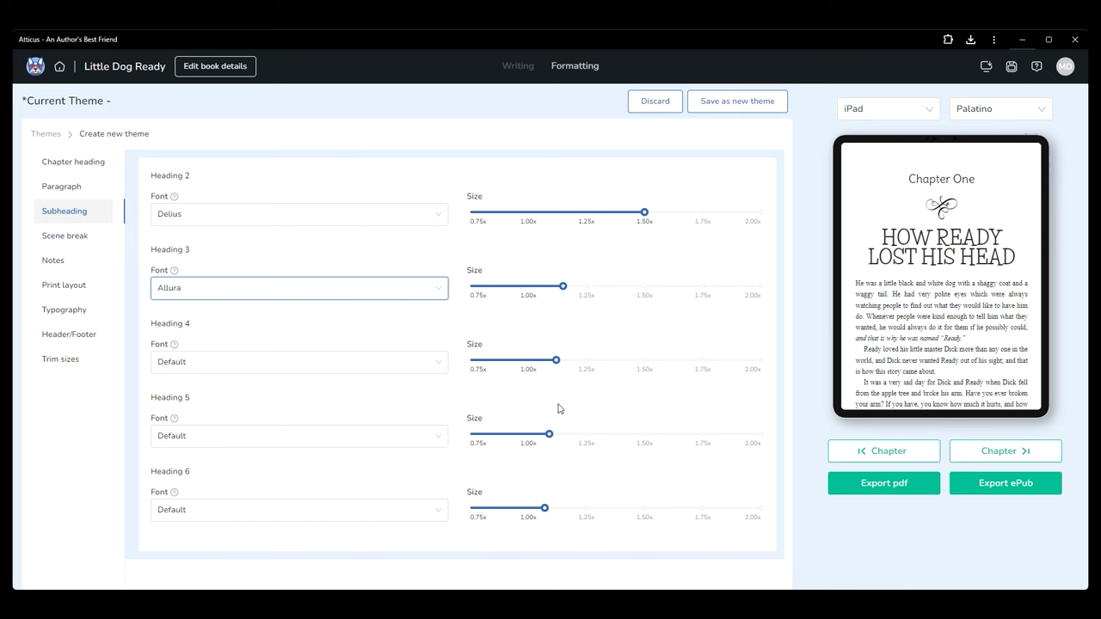
- Choose the paw-print splatter from the image gallery as the theme's scene break image
{"action": "mouse_move", "coordinate": [563, 281]}
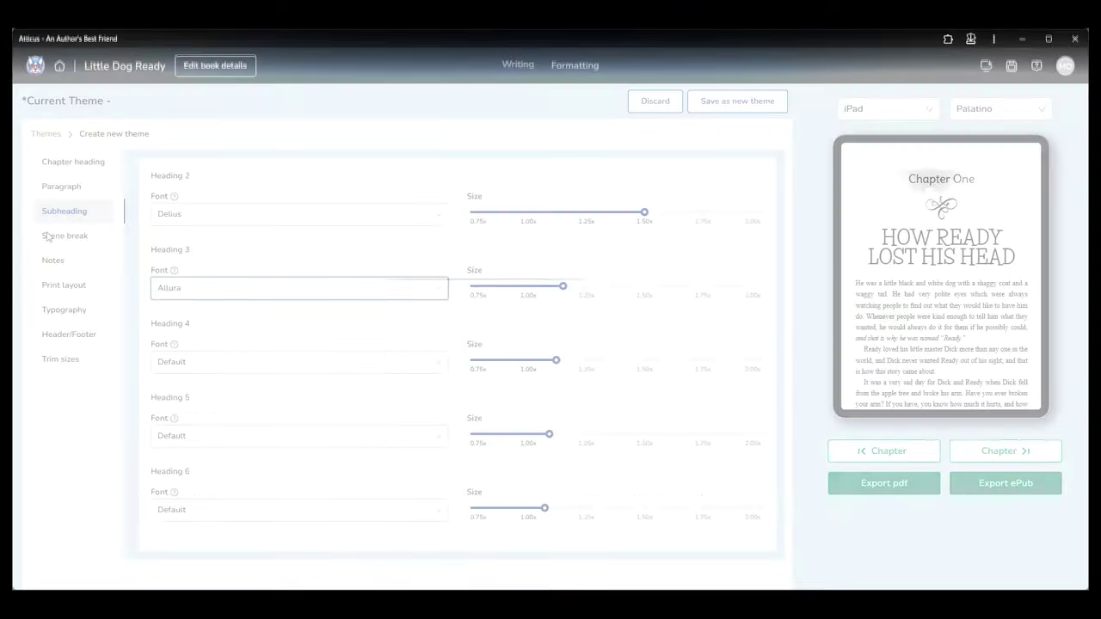
{"action": "left_click", "coordinate": [65, 236]}
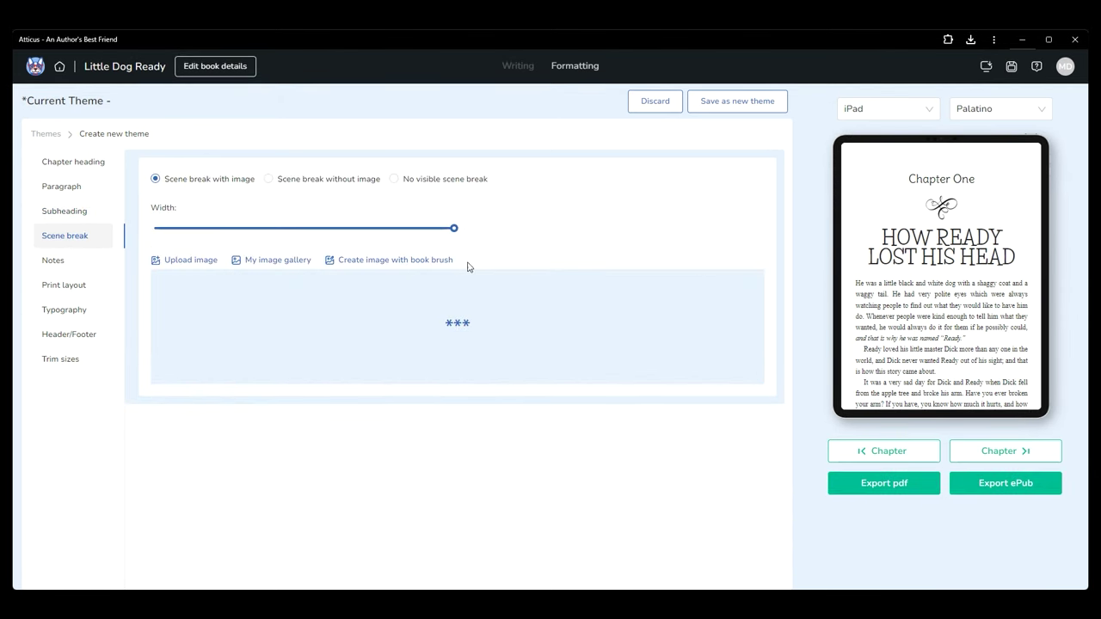
{"action": "left_click", "coordinate": [284, 259]}
{"action": "scroll", "coordinate": [915, 322], "scroll_direction": "down", "scroll_amount": 1}
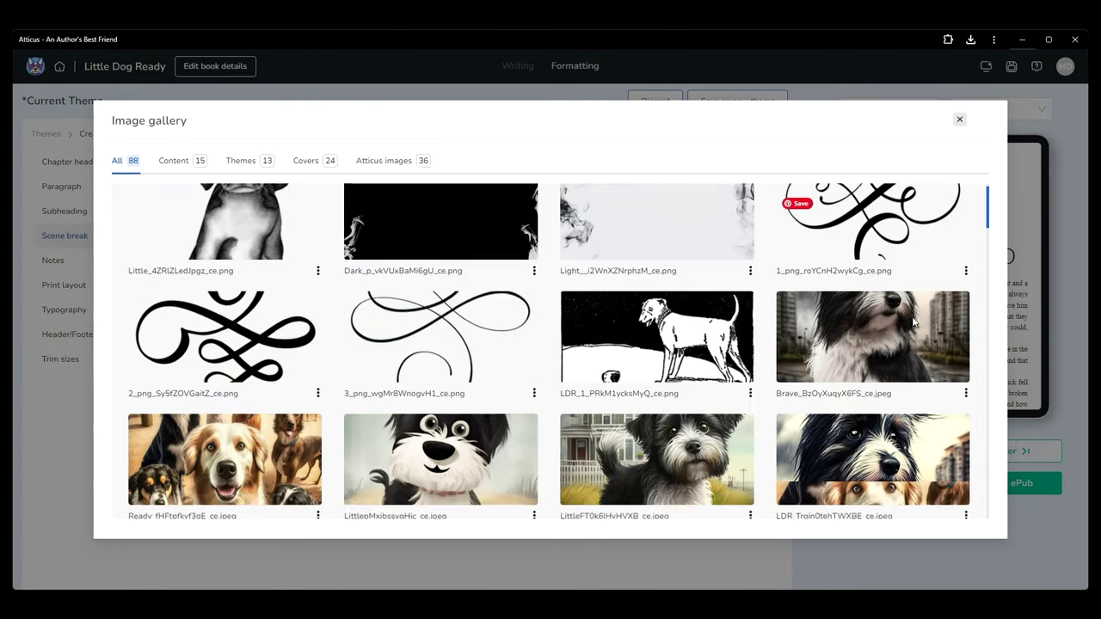
{"action": "scroll", "coordinate": [915, 321], "scroll_direction": "down", "scroll_amount": 10}
{"action": "left_click", "coordinate": [727, 284]}
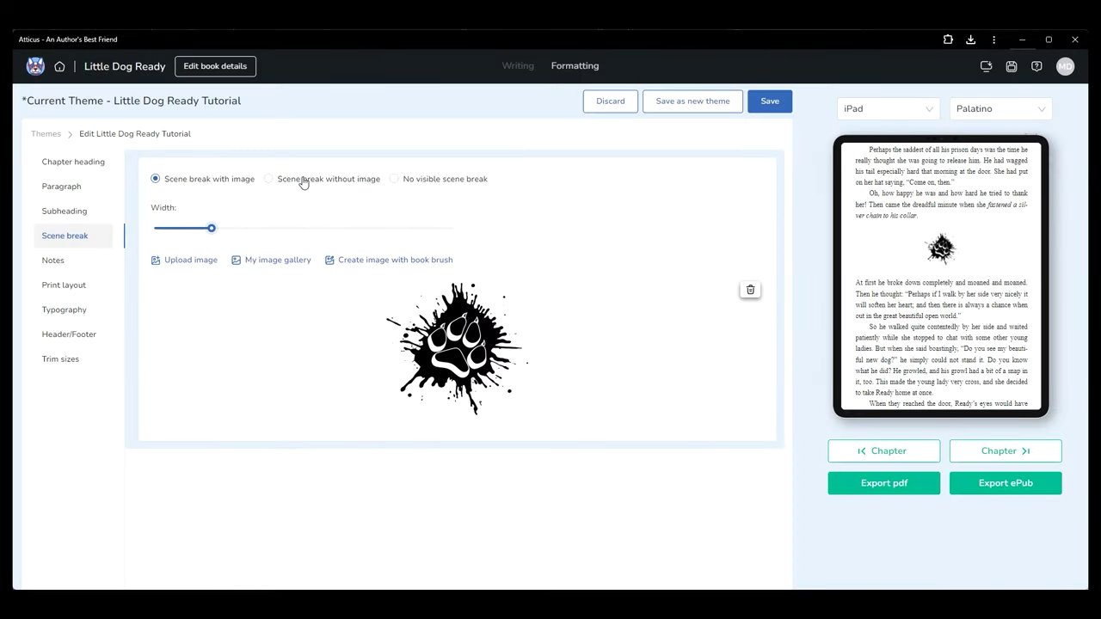
- Set the theme's scene breaks to appear without an image
{"action": "left_click", "coordinate": [303, 180]}
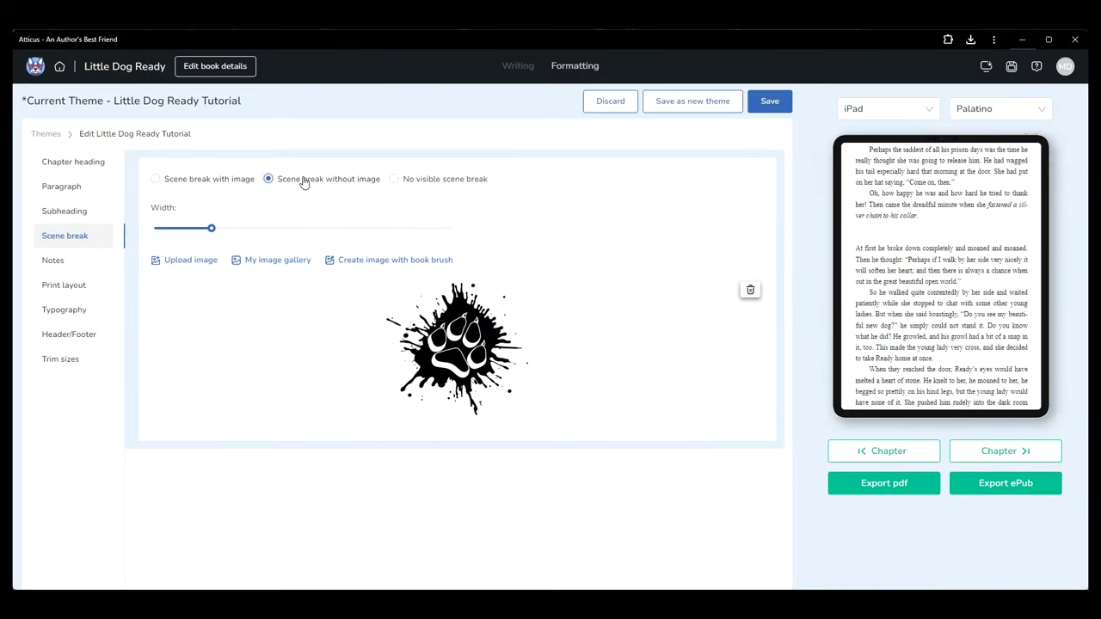
- Preview scene breaks with no visible break, restore the paw-print image, and set its width to 20
{"action": "left_click", "coordinate": [469, 181]}
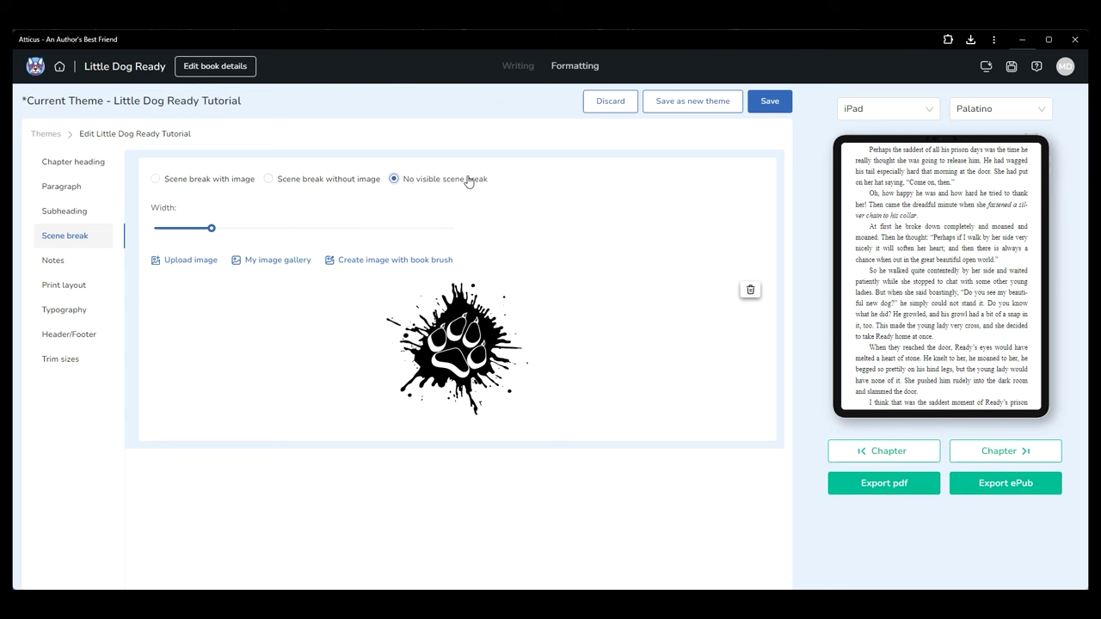
{"action": "left_click", "coordinate": [207, 187]}
{"action": "left_click_drag", "start_coordinate": [210, 228], "coordinate": [226, 228]}
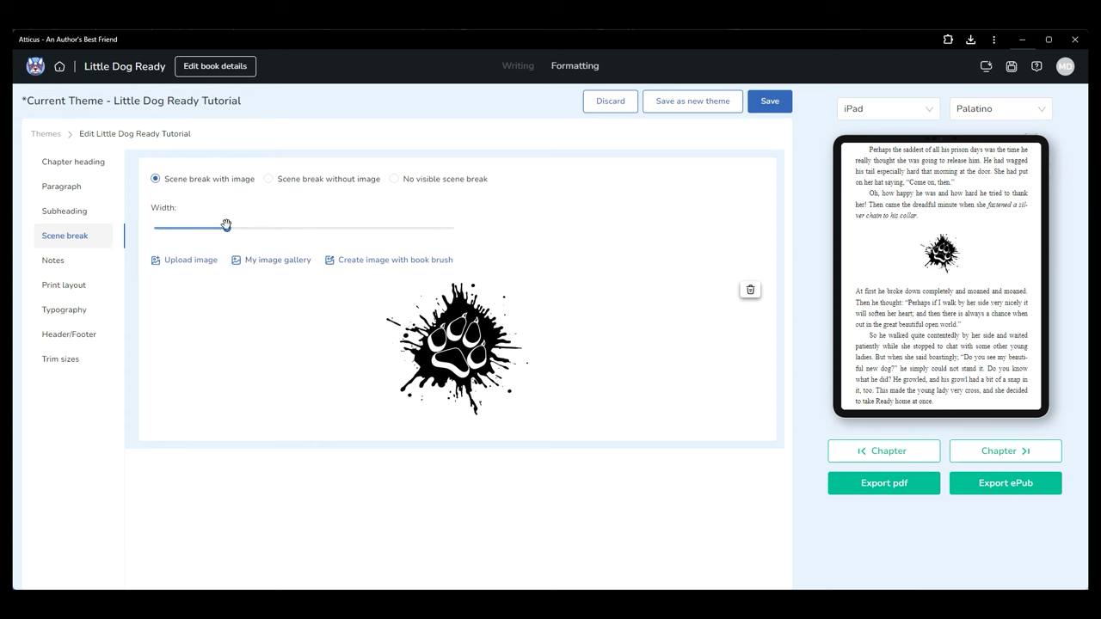
{"action": "mouse_move", "coordinate": [227, 230]}
{"action": "left_click_drag", "start_coordinate": [226, 230], "coordinate": [211, 230]}
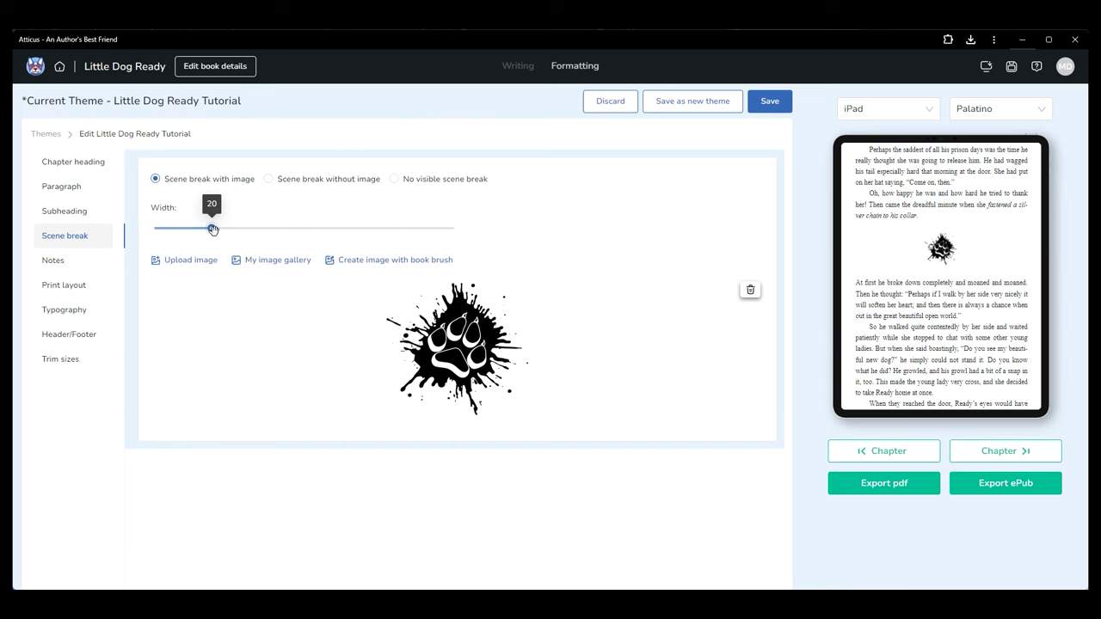
- Try end-of-book notes for PDF and ePub, and set both formats to End of chapter
{"action": "left_click", "coordinate": [78, 260]}
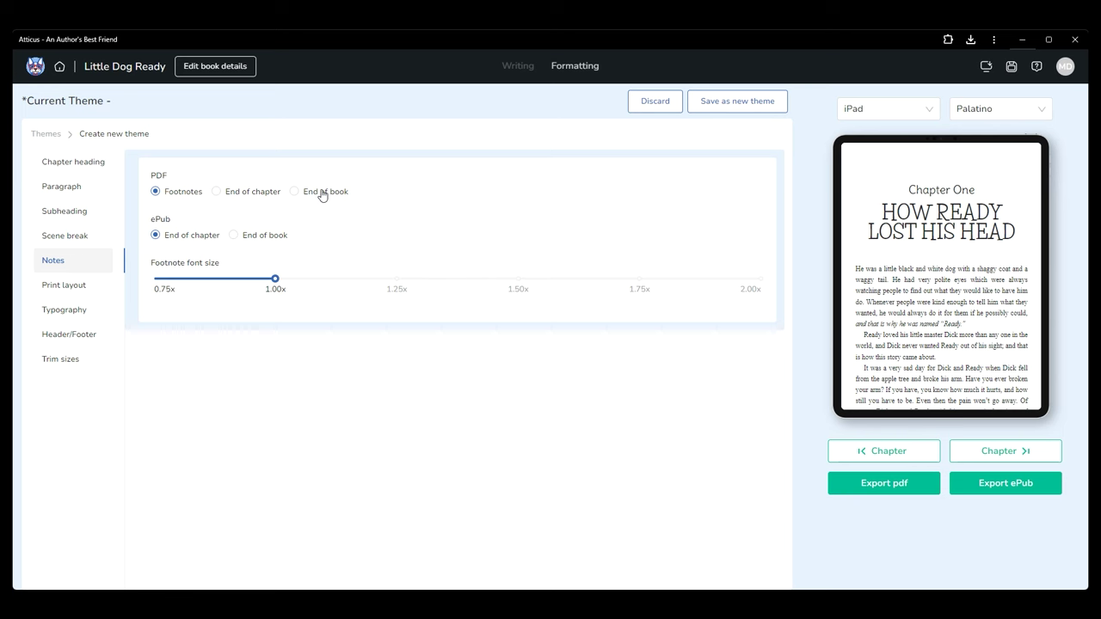
{"action": "left_click", "coordinate": [295, 191]}
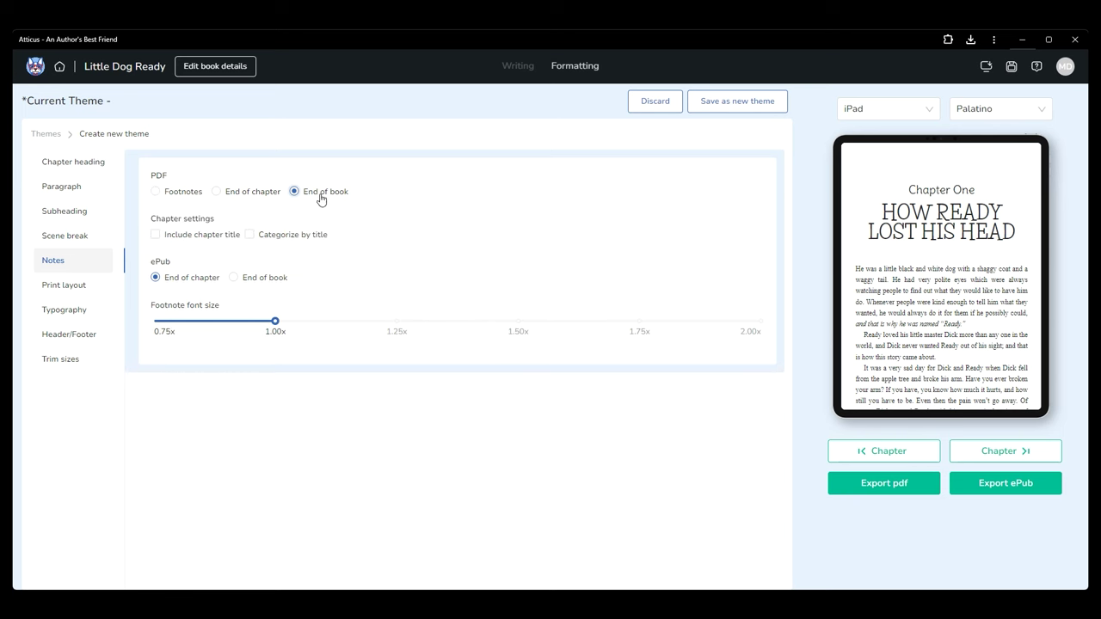
{"action": "left_click", "coordinate": [271, 282]}
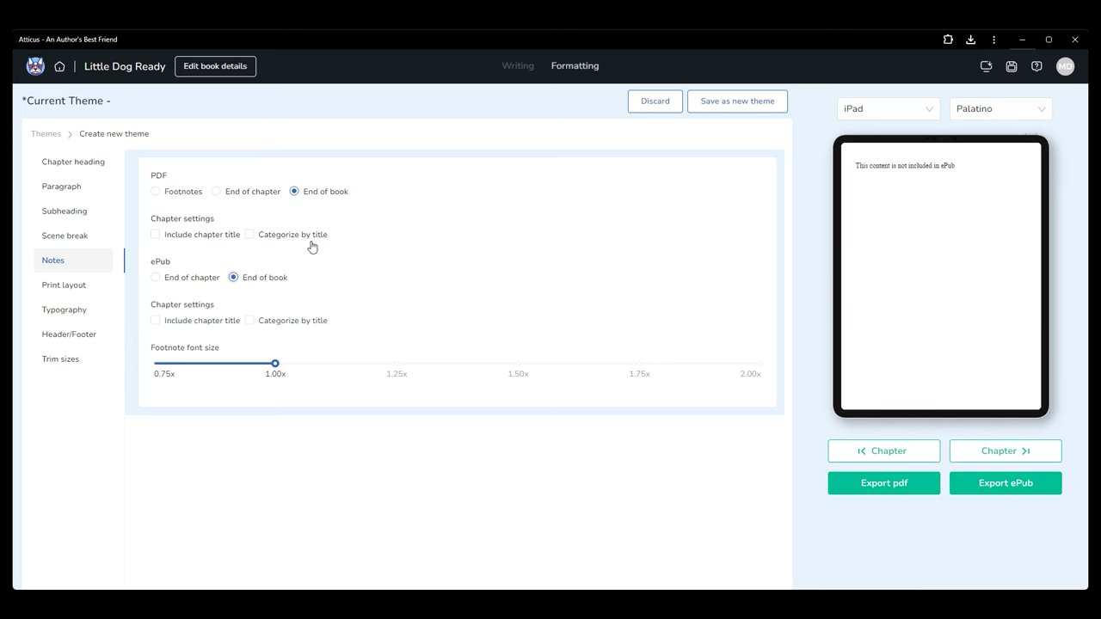
{"action": "left_click", "coordinate": [250, 194]}
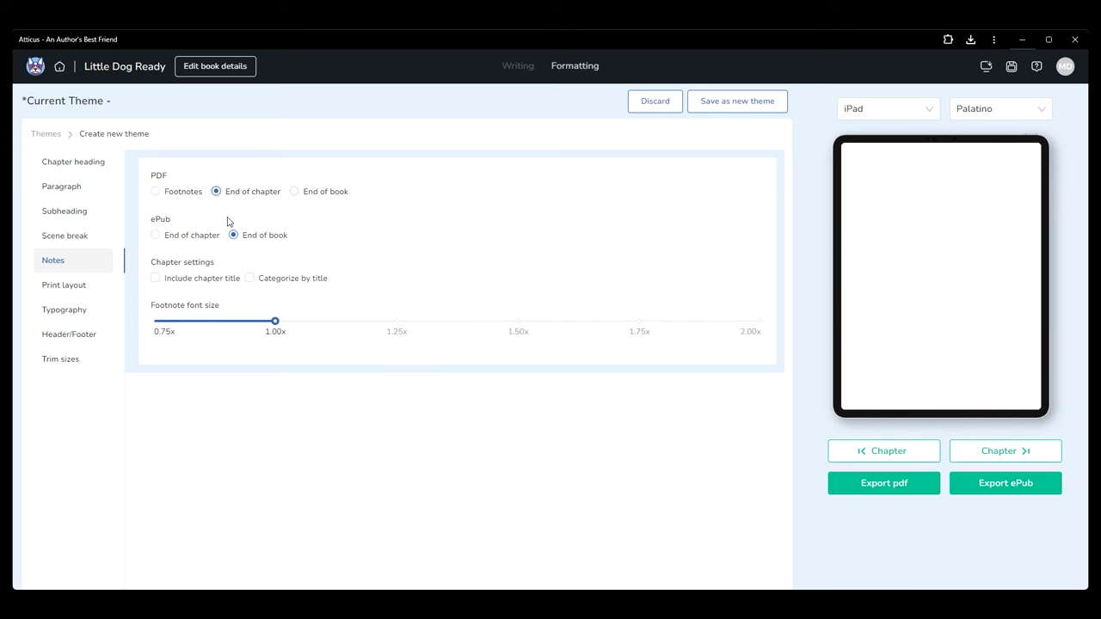
{"action": "left_click", "coordinate": [189, 240]}
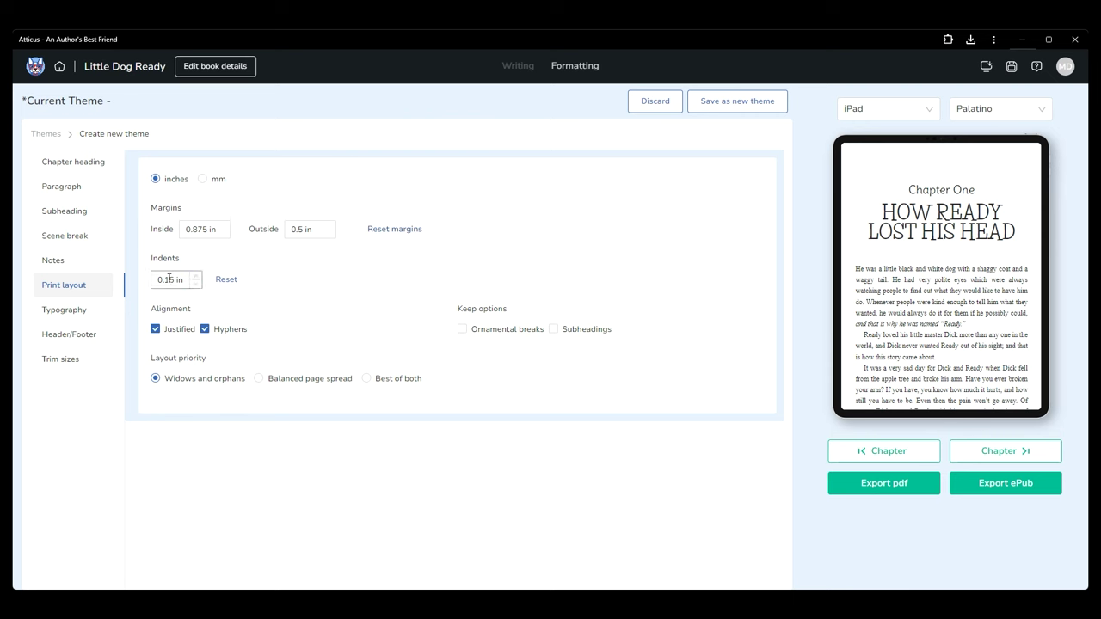
- Set the print layout's indent to 0.25 in and enable the Ornamental breaks and Subheadings keep options
{"action": "left_click", "coordinate": [194, 278]}
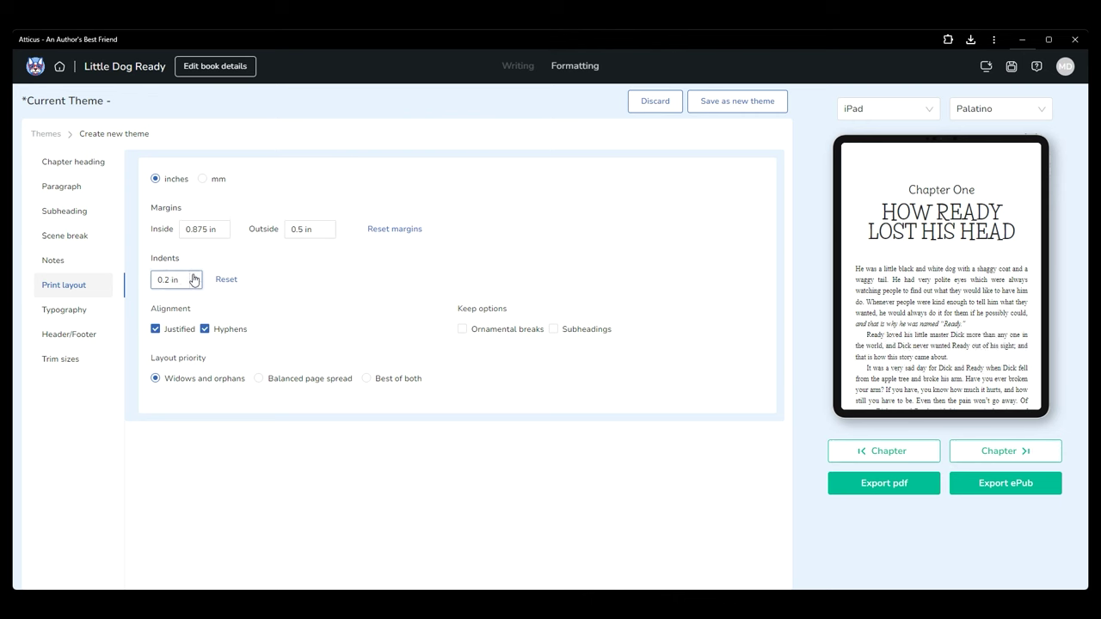
{"action": "left_click", "coordinate": [194, 278]}
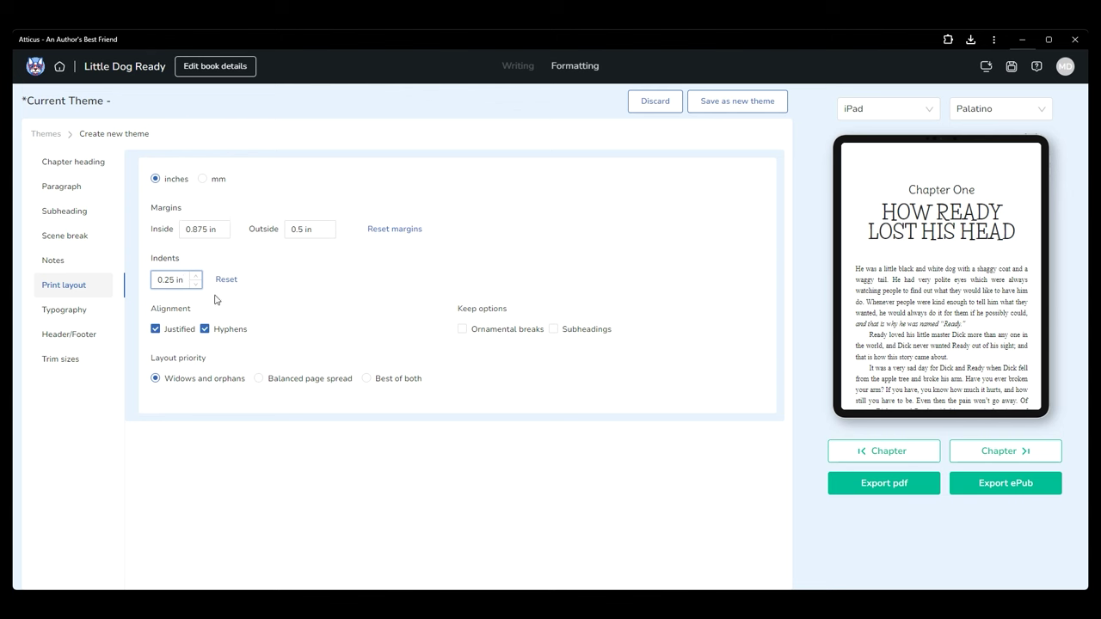
{"action": "left_click", "coordinate": [216, 298]}
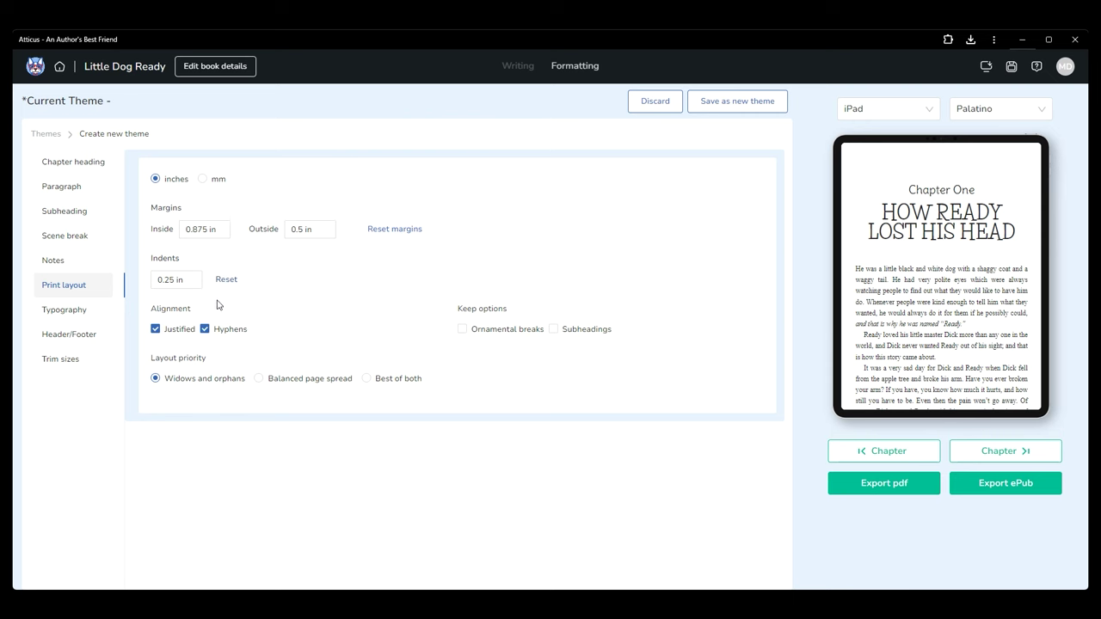
{"action": "left_click", "coordinate": [463, 332]}
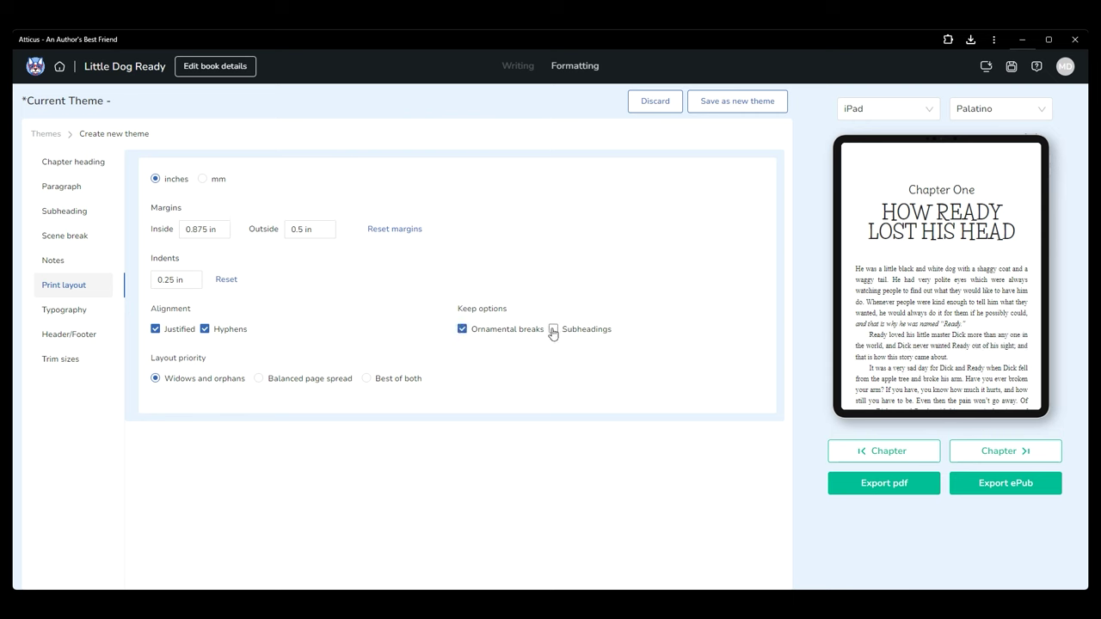
{"action": "left_click", "coordinate": [553, 330]}
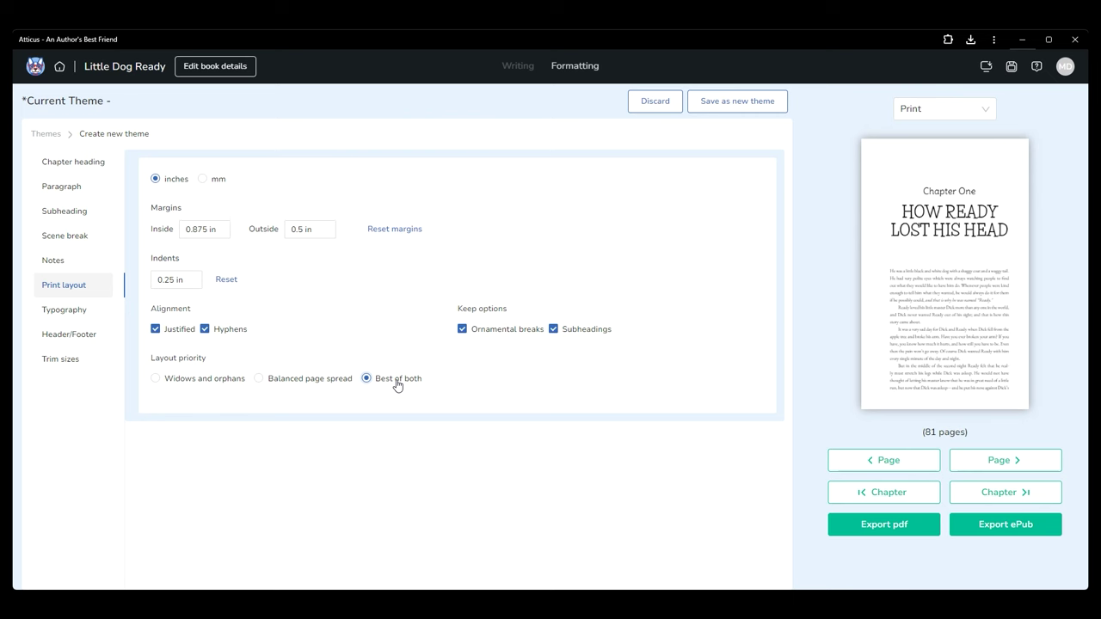
- Set the theme's body font to Lora at 12pt
{"action": "left_click", "coordinate": [57, 311]}
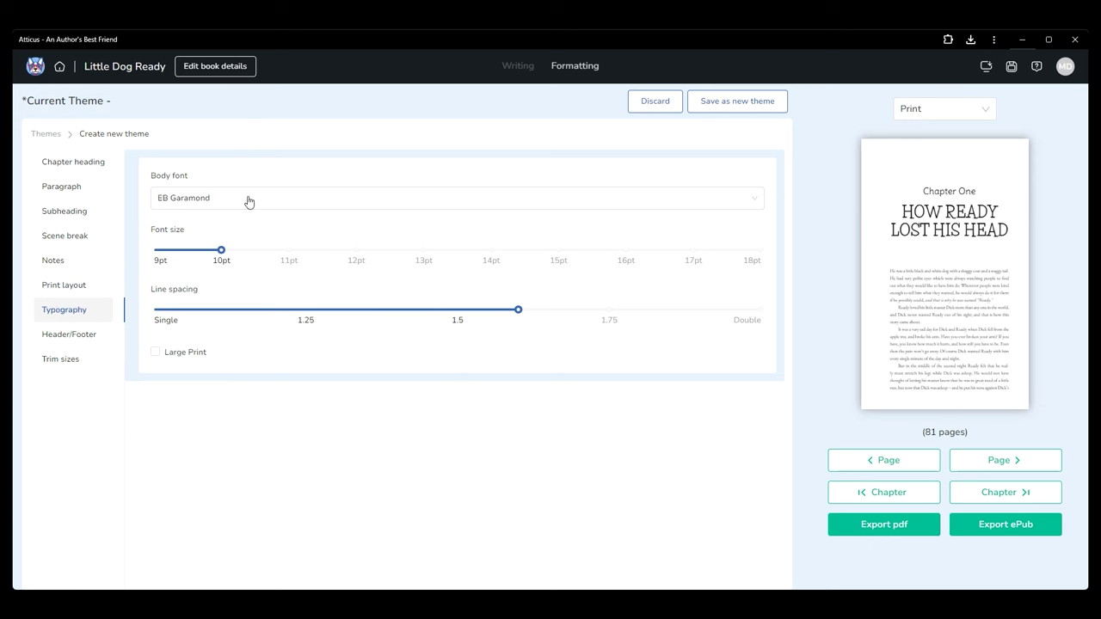
{"action": "left_click", "coordinate": [545, 196]}
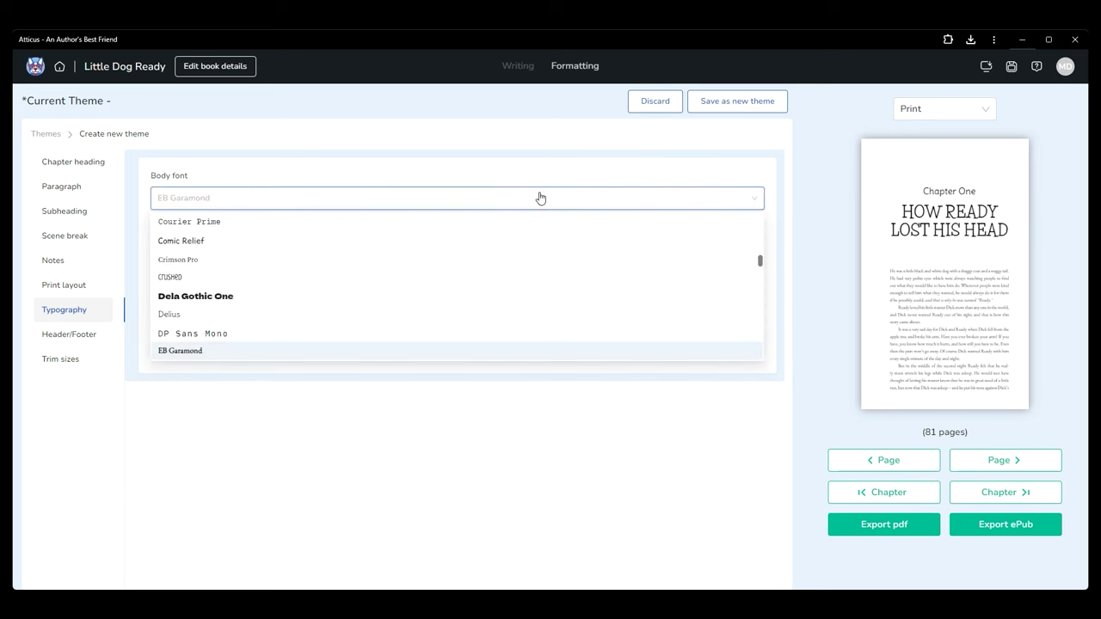
{"action": "scroll", "coordinate": [263, 313], "scroll_direction": "down", "scroll_amount": 5}
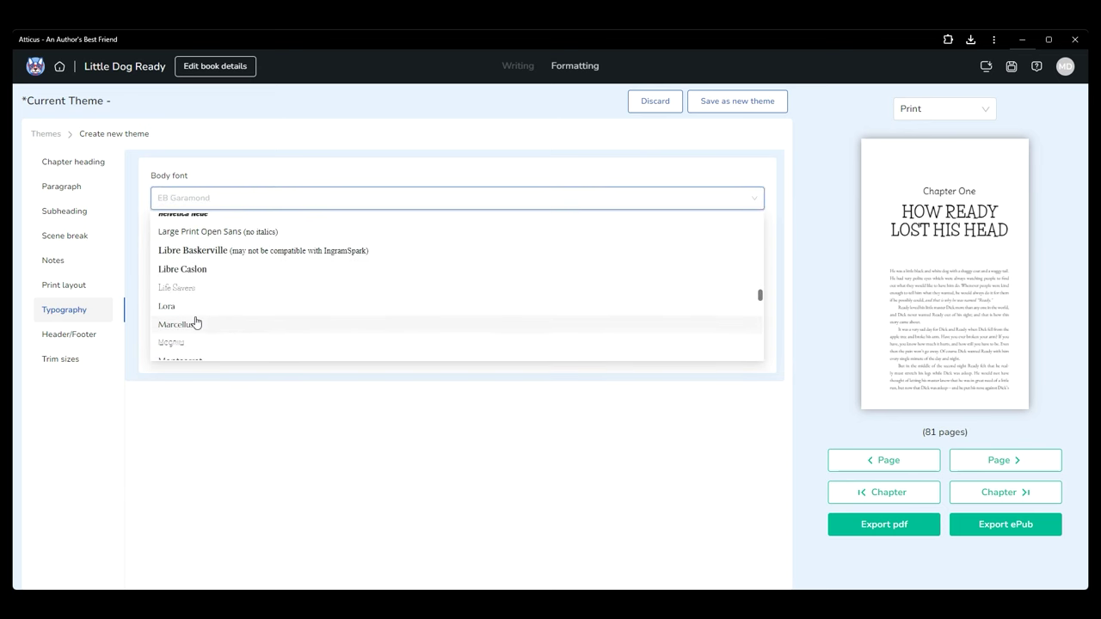
{"action": "left_click", "coordinate": [191, 306]}
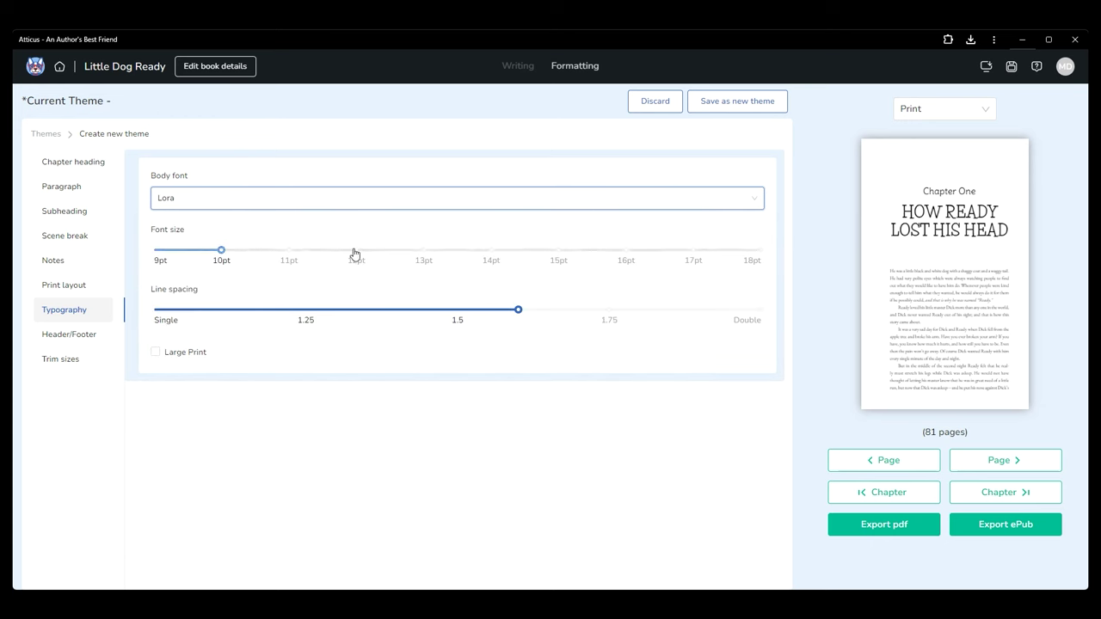
{"action": "left_click", "coordinate": [355, 250]}
{"action": "mouse_move", "coordinate": [189, 360]}
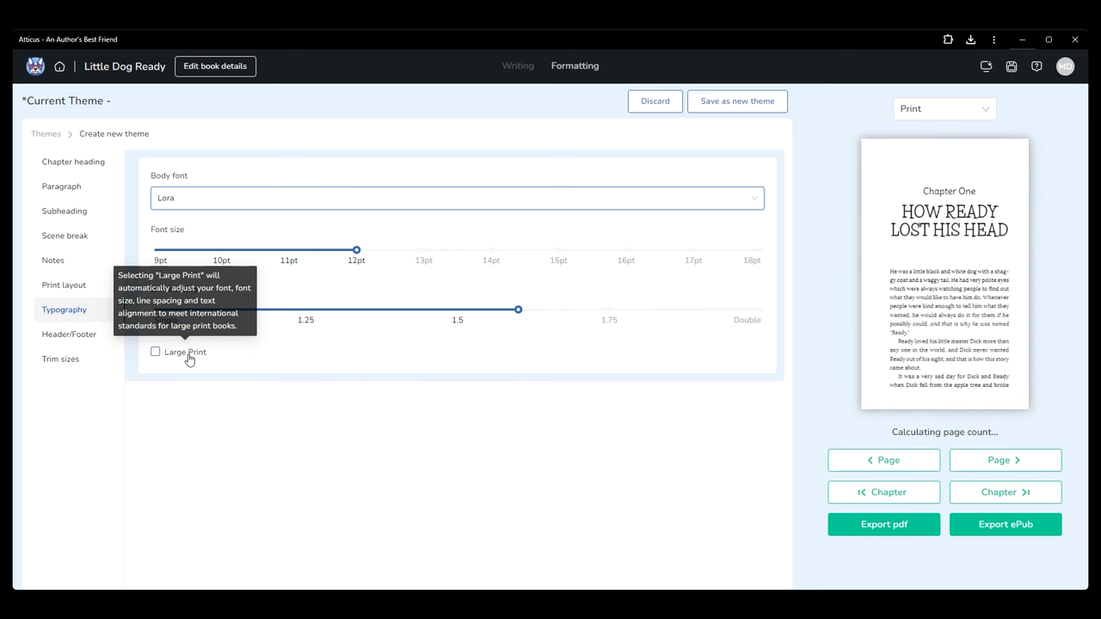
- Compare header/footer layouts and choose Author and Title at the outer edges with page numbers centered in the footer
{"action": "left_click", "coordinate": [84, 342]}
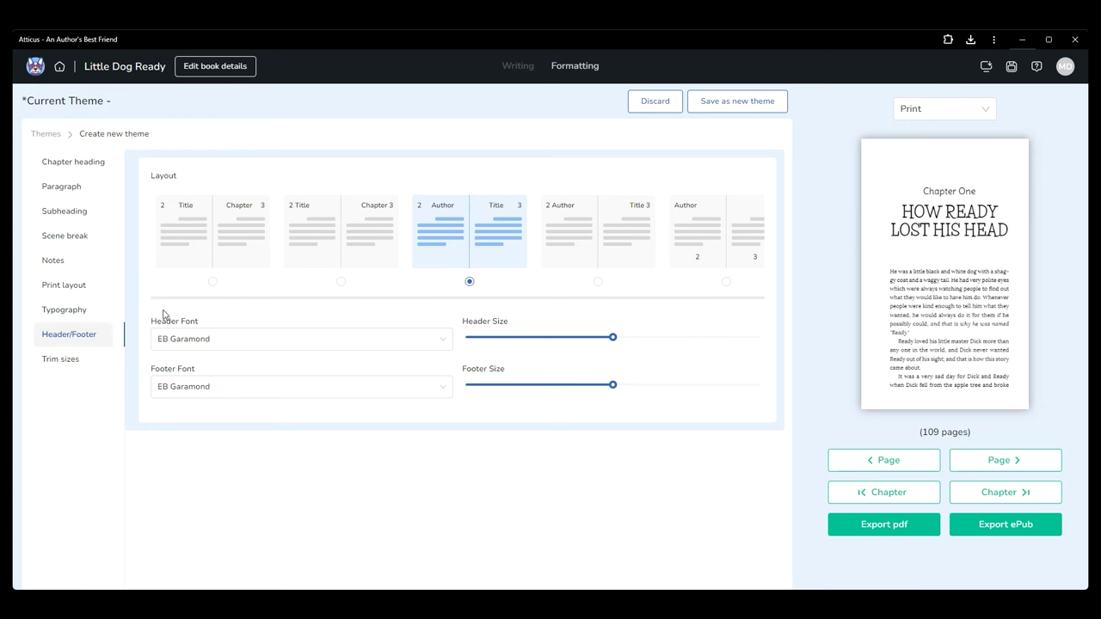
{"action": "left_click_drag", "start_coordinate": [221, 298], "coordinate": [370, 304]}
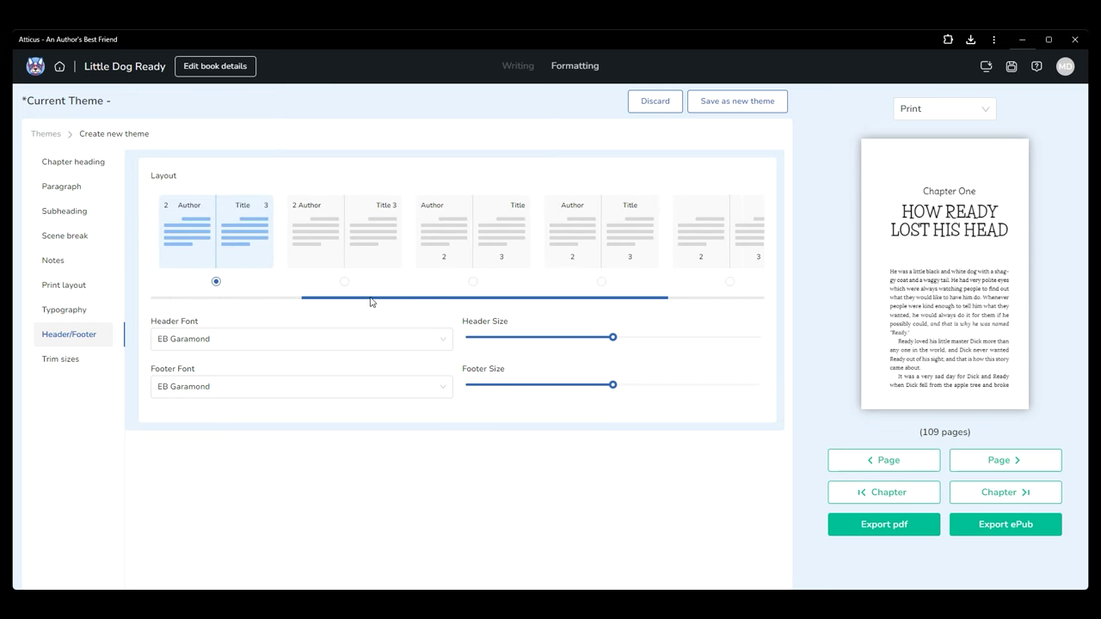
{"action": "left_click", "coordinate": [494, 225]}
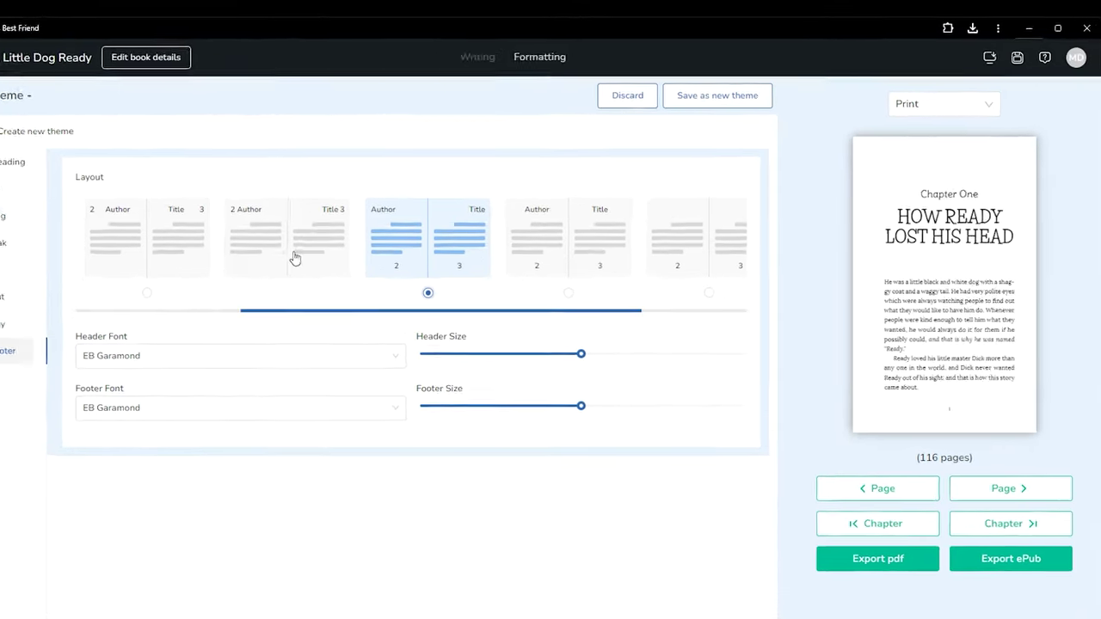
{"action": "left_click", "coordinate": [226, 264]}
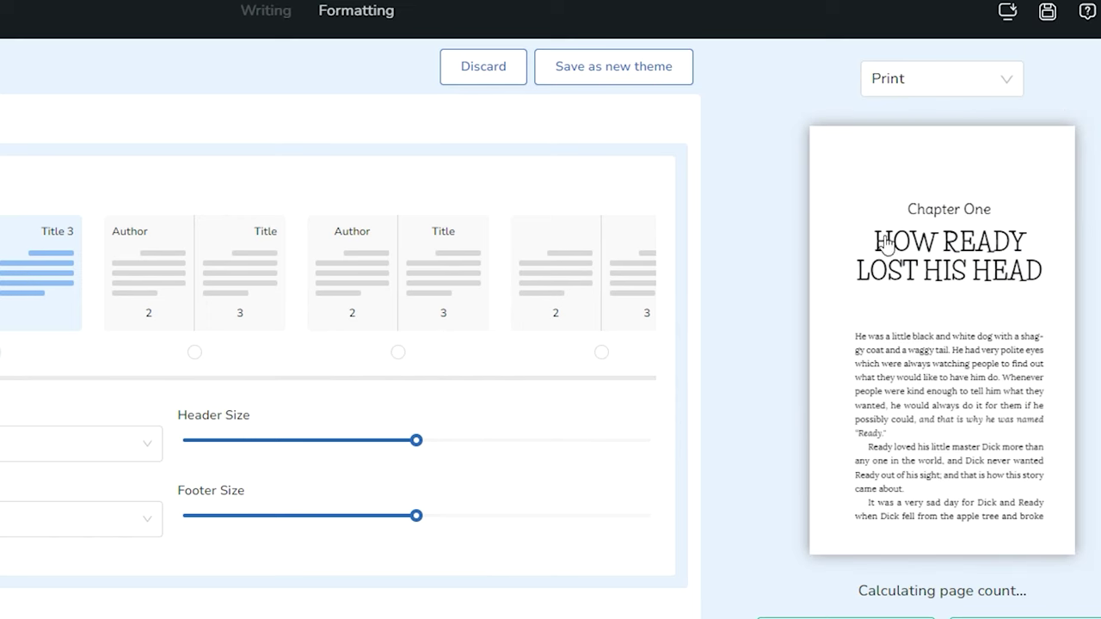
{"action": "left_click", "coordinate": [225, 268]}
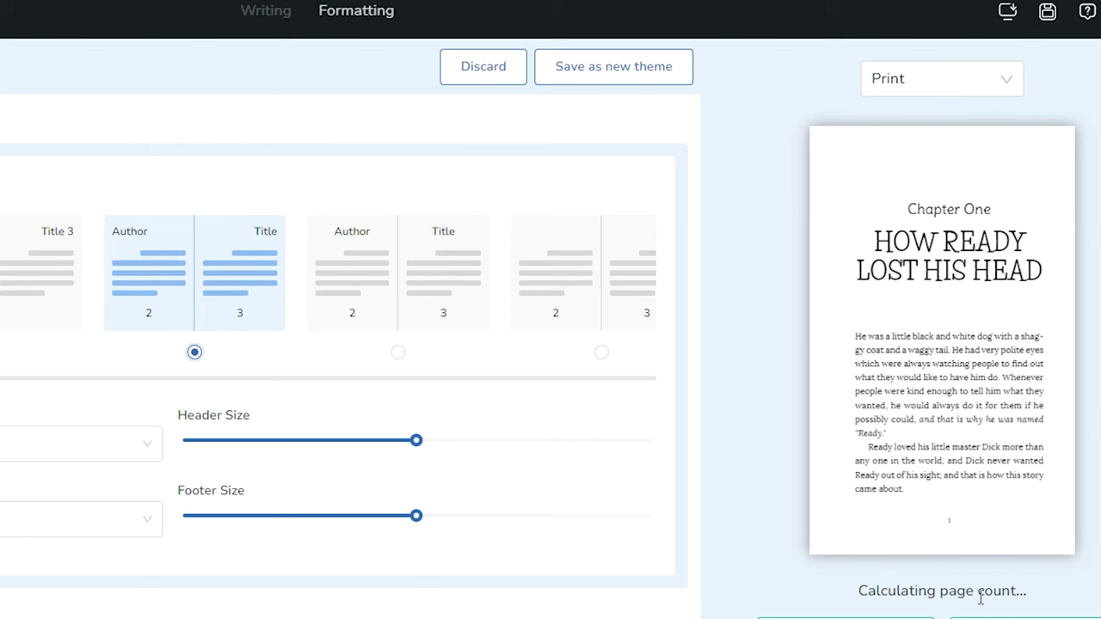
{"action": "scroll", "coordinate": [986, 387], "scroll_direction": "down", "scroll_amount": 2}
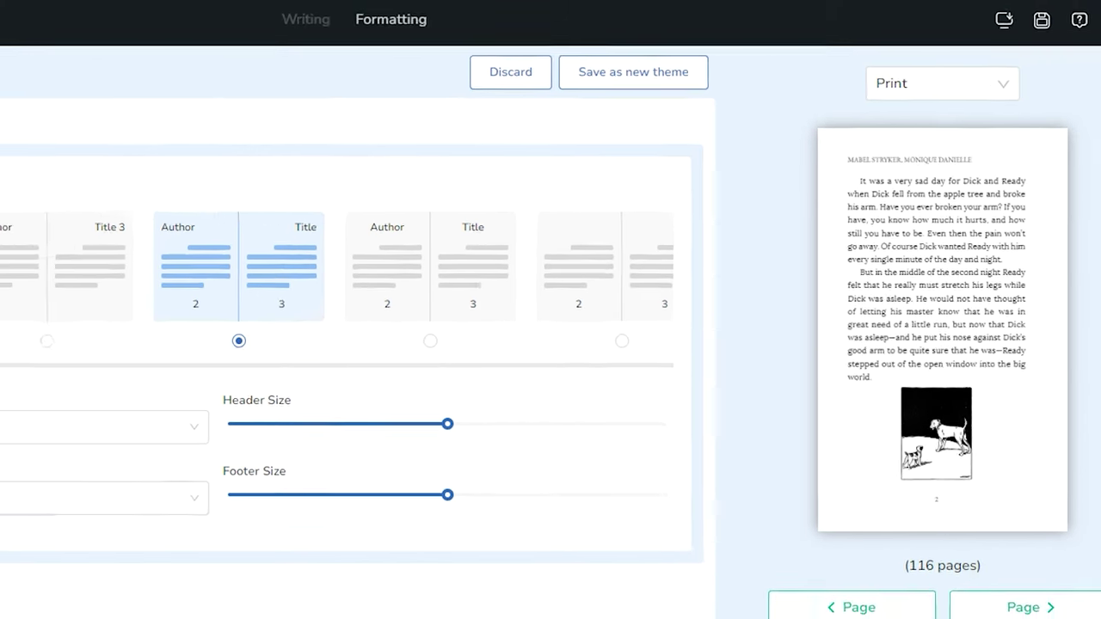
- Review the theme's trim sizes and the markers for KDP and Ingram Spark support
{"action": "left_click", "coordinate": [51, 362]}
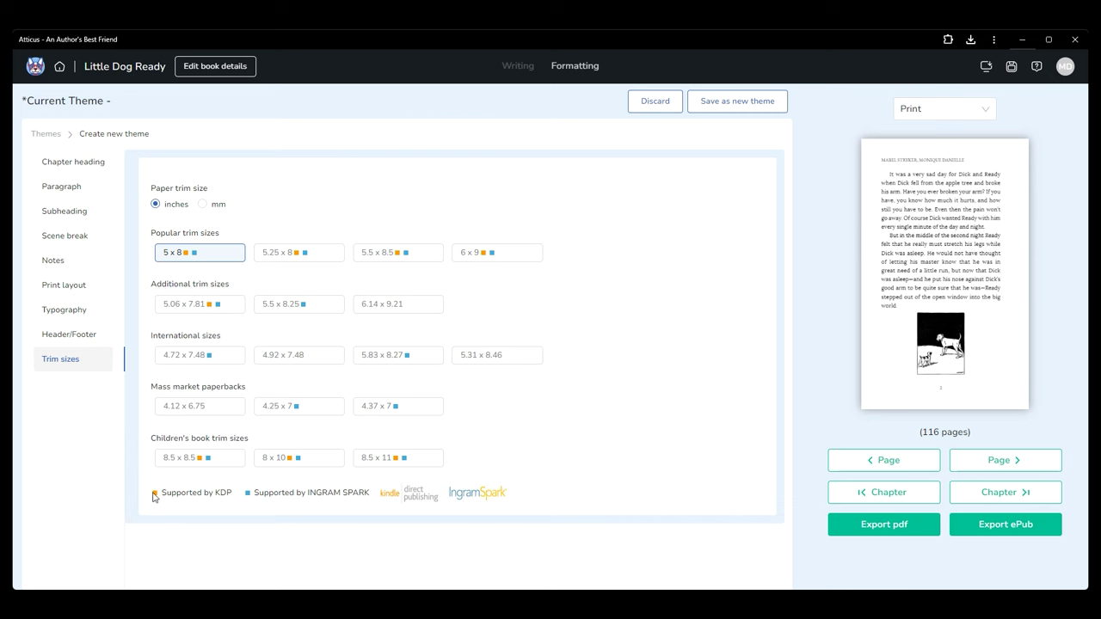
{"action": "left_click_drag", "start_coordinate": [156, 496], "coordinate": [376, 523]}
{"action": "left_click", "coordinate": [376, 523]}
{"action": "left_click", "coordinate": [736, 105]}
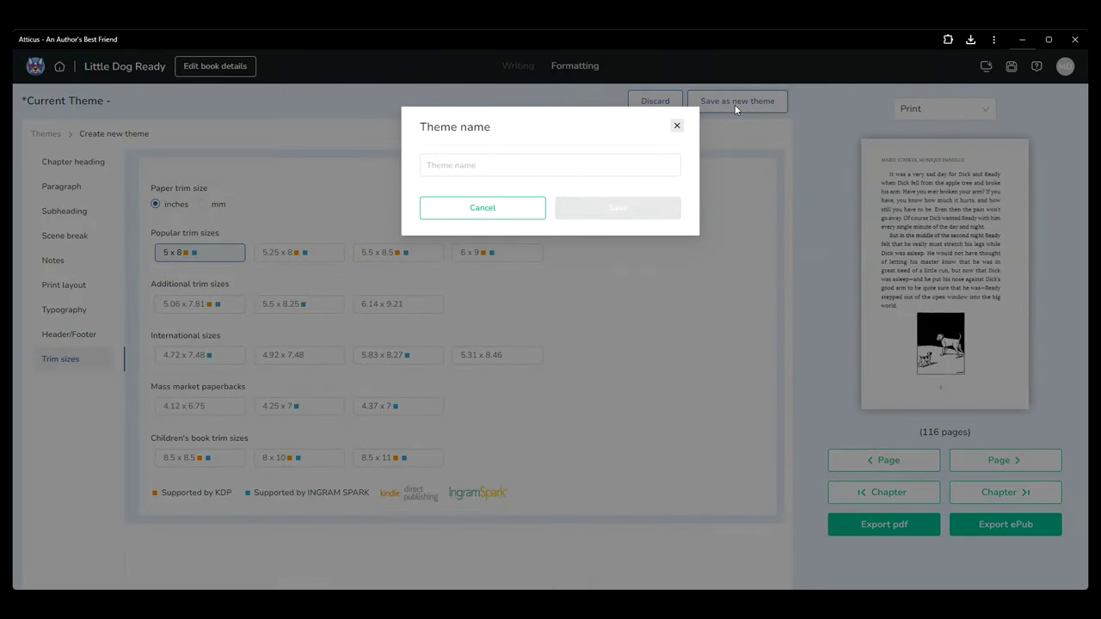
{"action": "left_click", "coordinate": [581, 170]}
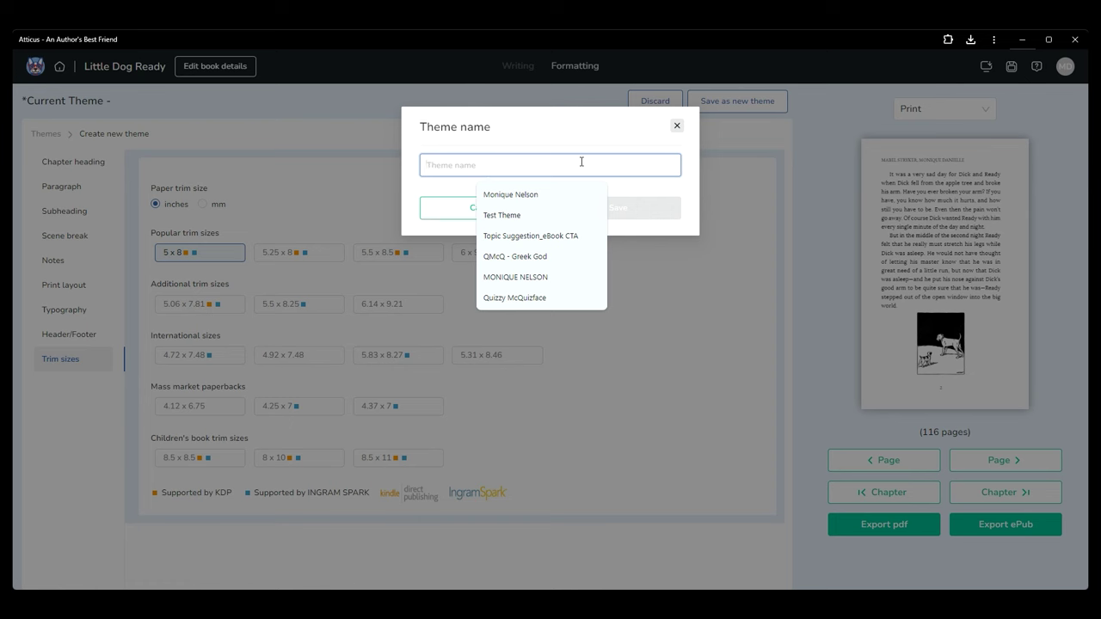
{"action": "type", "text": "Little Dog REa"}
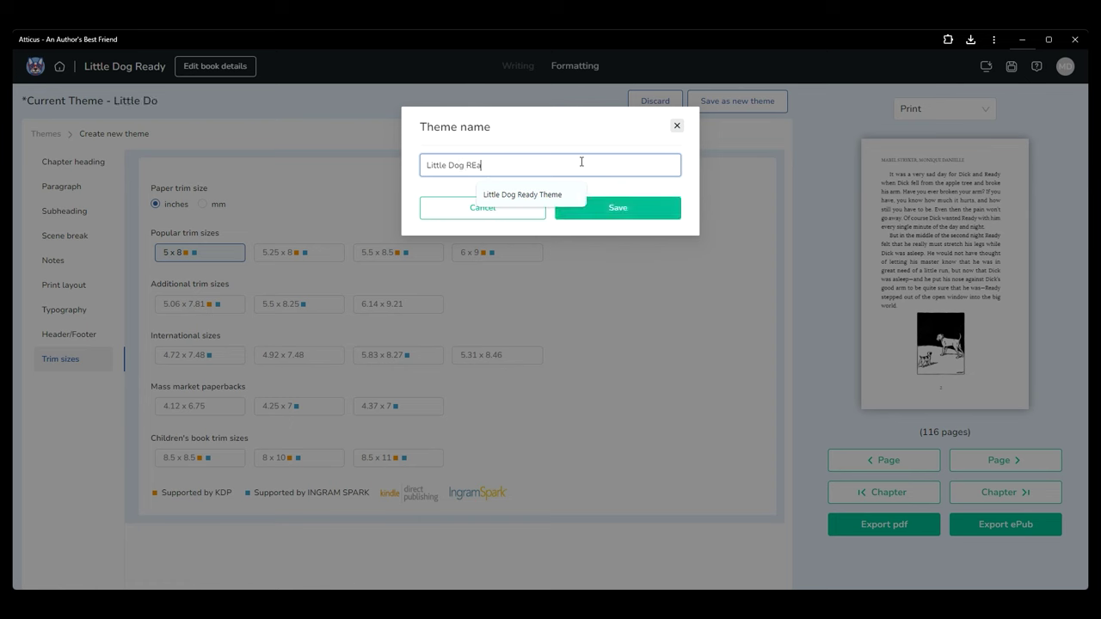
{"action": "key", "text": "BackSpace"}
{"action": "key", "text": "BackSpace"}
{"action": "type", "text": "eady Ttuo"}
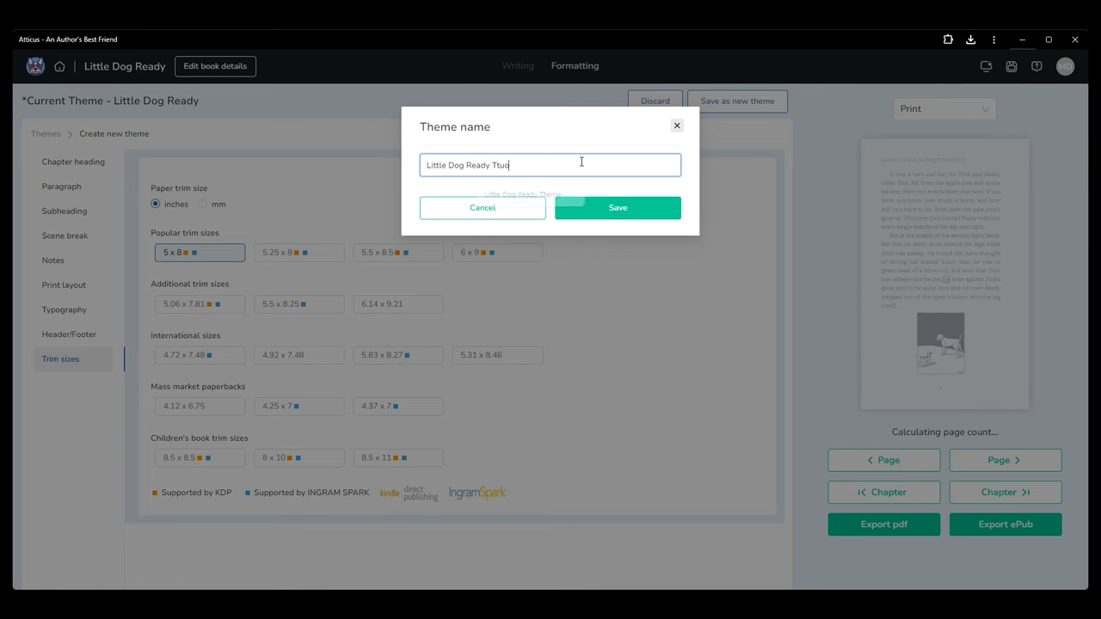
{"action": "type", "text": "ria"}
{"action": "key", "text": "BackSpace"}
{"action": "key", "text": "BackSpace"}
{"action": "key", "text": "BackSpace"}
{"action": "type", "text": "utorial"}
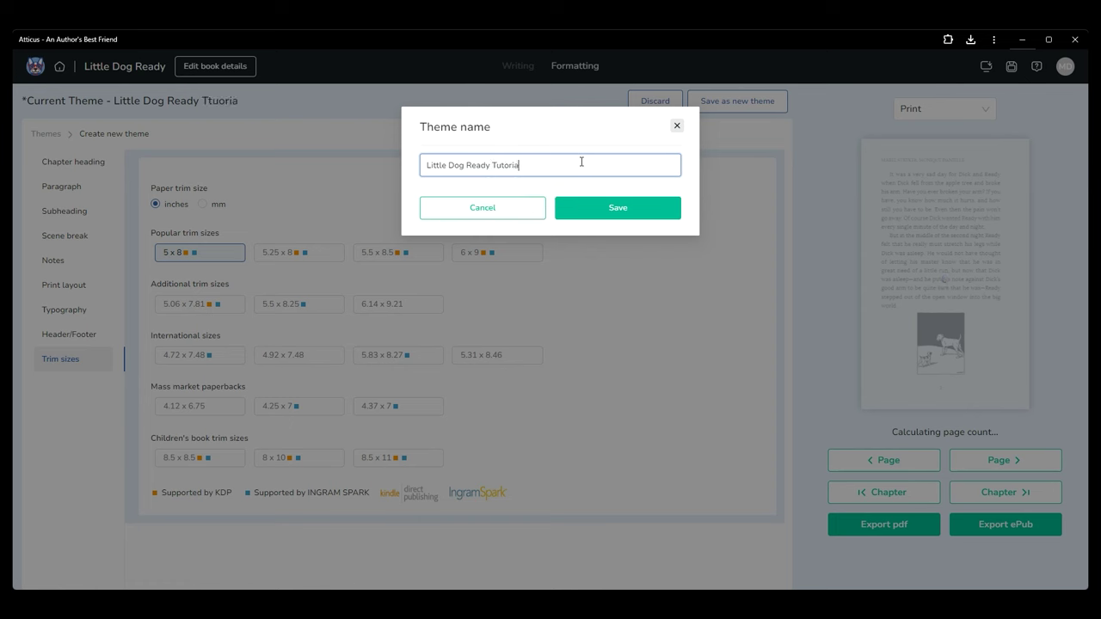
{"action": "left_click", "coordinate": [480, 214]}
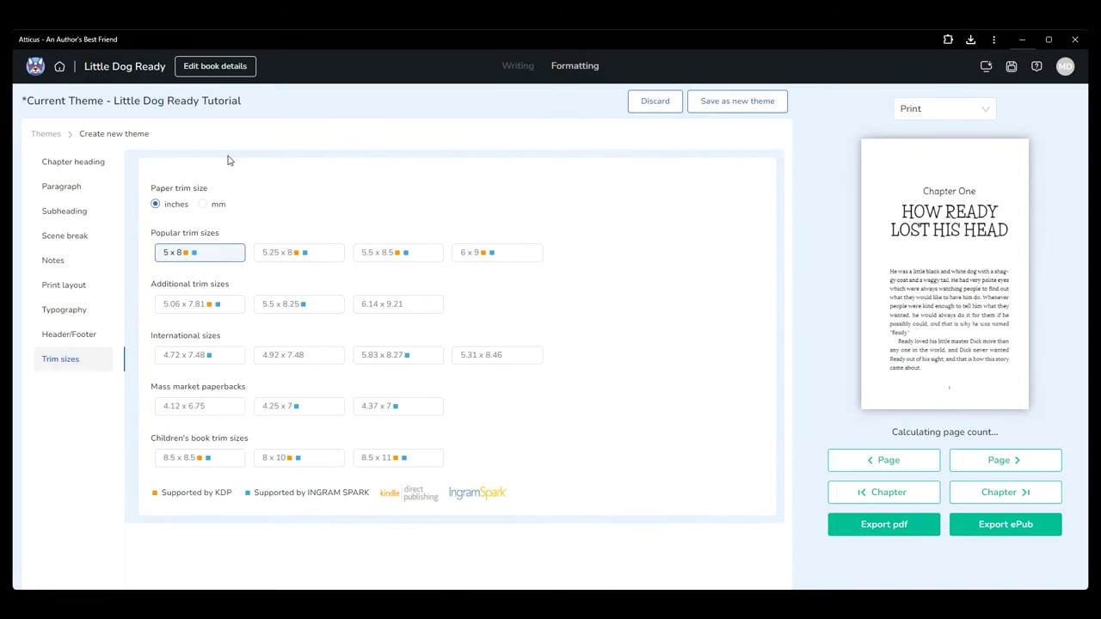
{"action": "left_click", "coordinate": [509, 66]}
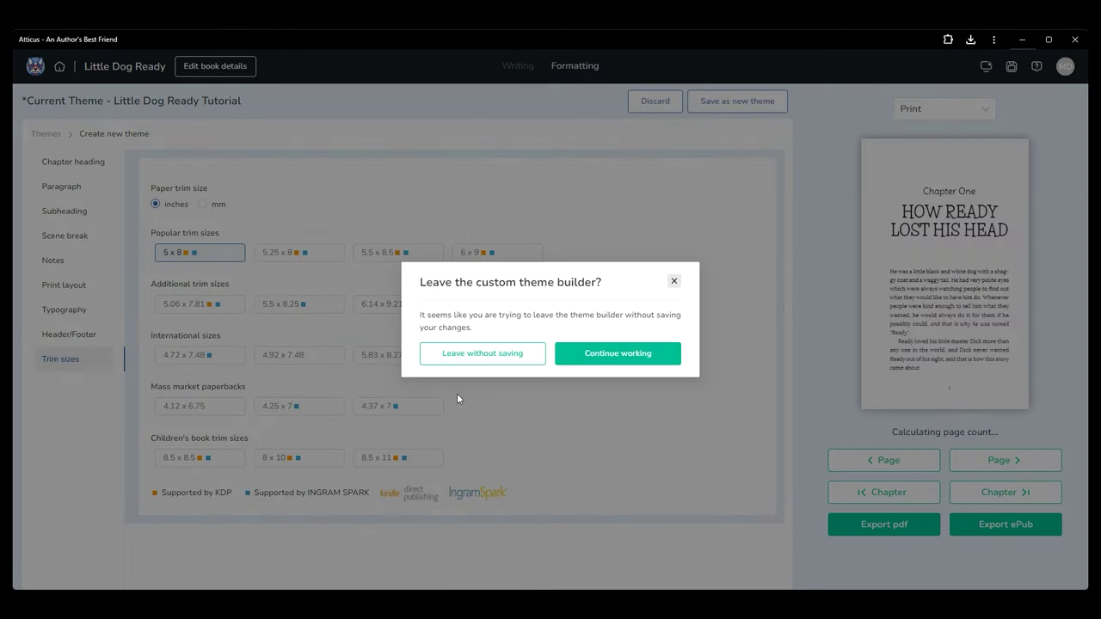
{"action": "left_click", "coordinate": [601, 354]}
- Save the customized theme as a new theme named Little Dog Ready Tutorial and open its options in the theme list
{"action": "left_click", "coordinate": [526, 164]}
{"action": "type", "text": "Little Dog Ready Tutorial"}
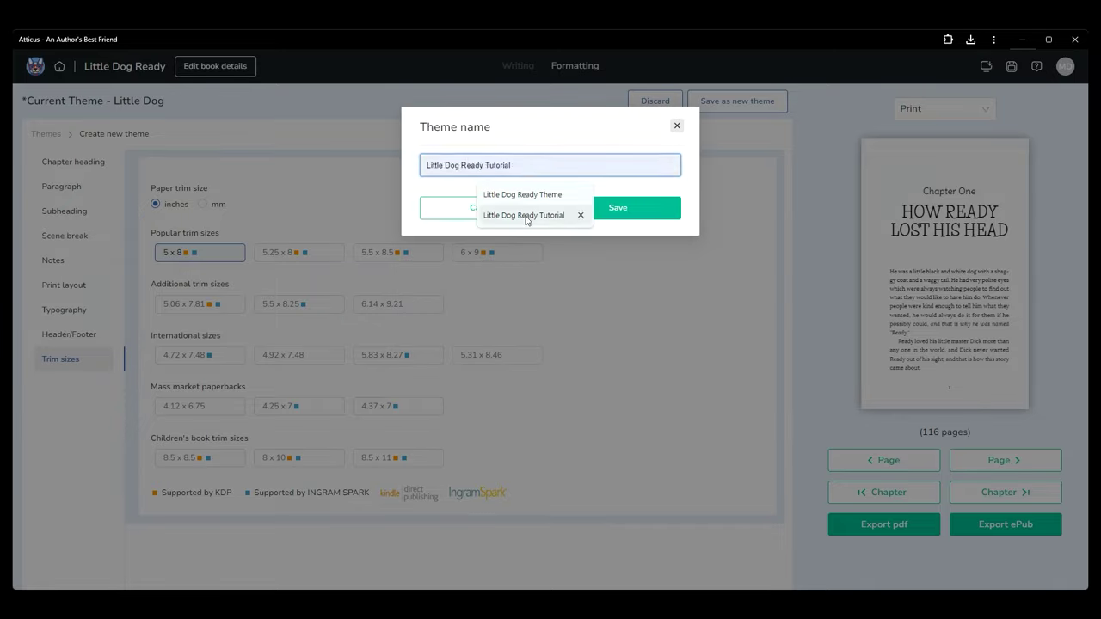
{"action": "left_click", "coordinate": [526, 215]}
{"action": "left_click", "coordinate": [602, 214]}
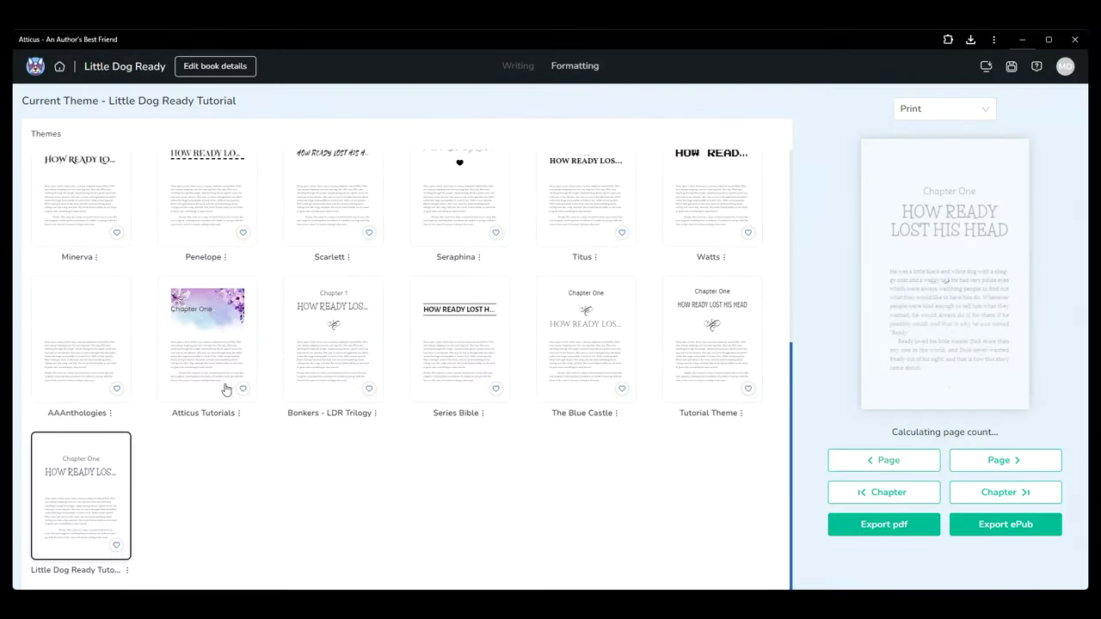
{"action": "left_click", "coordinate": [126, 572]}
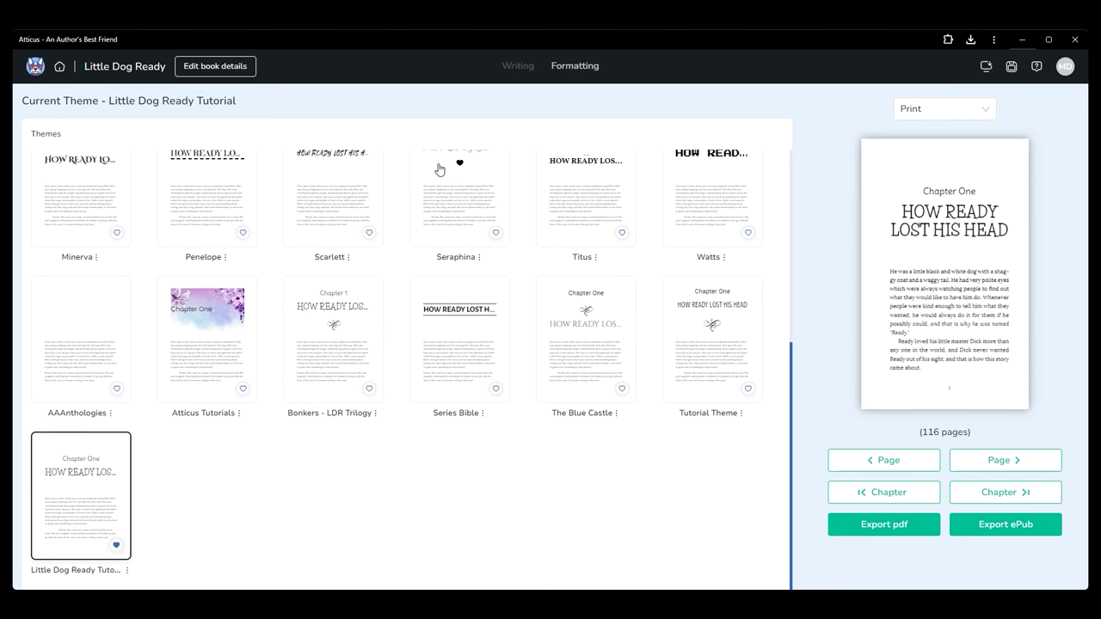
- Switch to the writing view and hide the chapter image for the READY A PRISONER chapter
{"action": "left_click", "coordinate": [520, 66]}
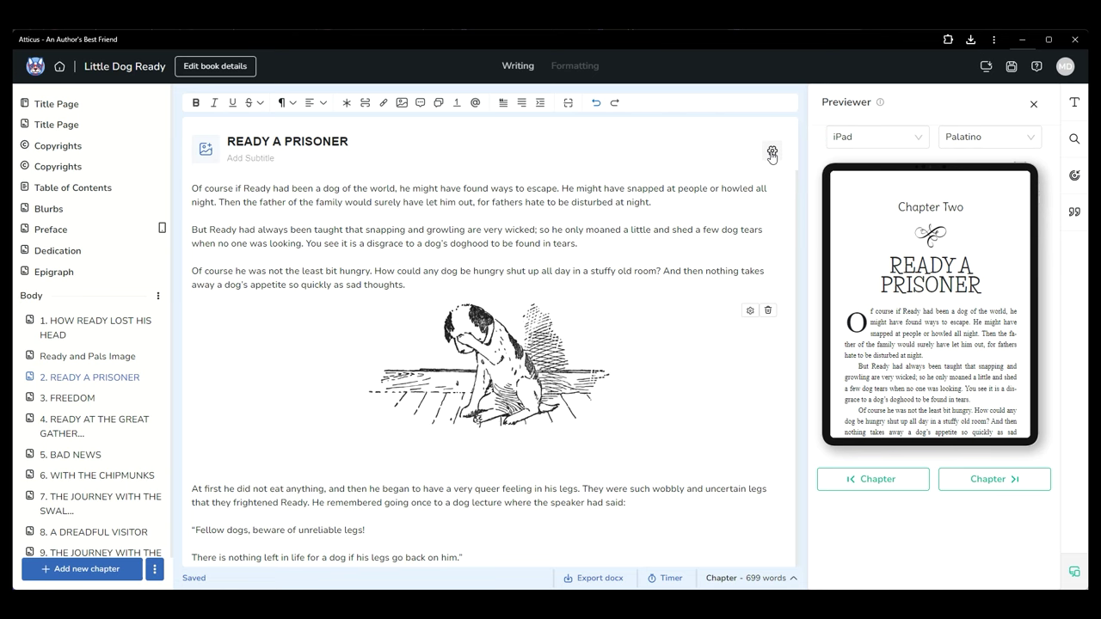
{"action": "left_click", "coordinate": [772, 153]}
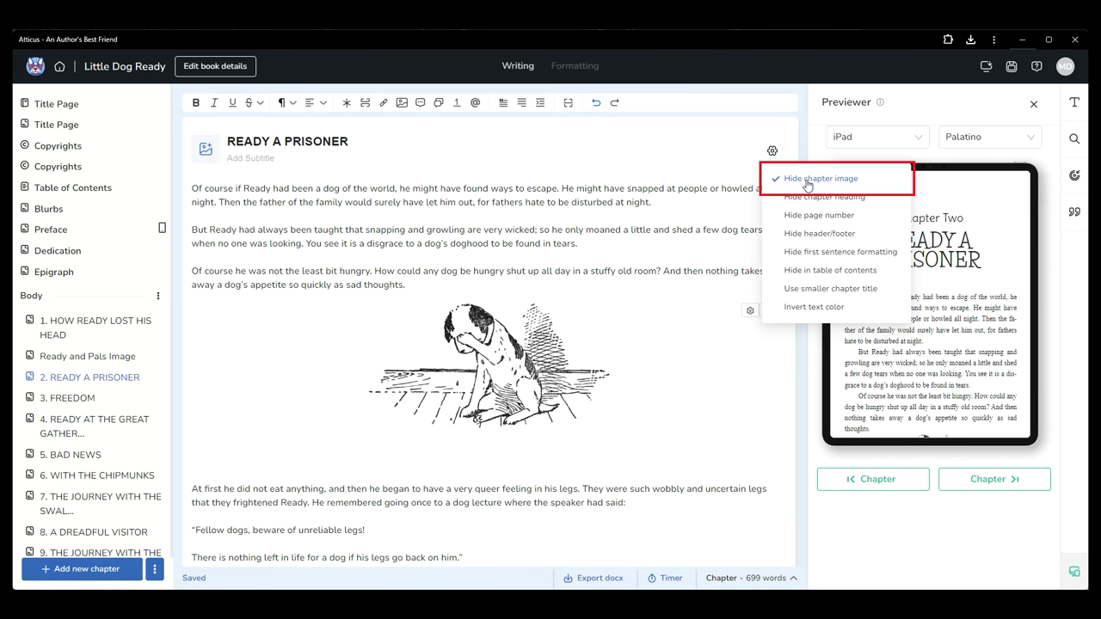
{"action": "left_click", "coordinate": [740, 163]}
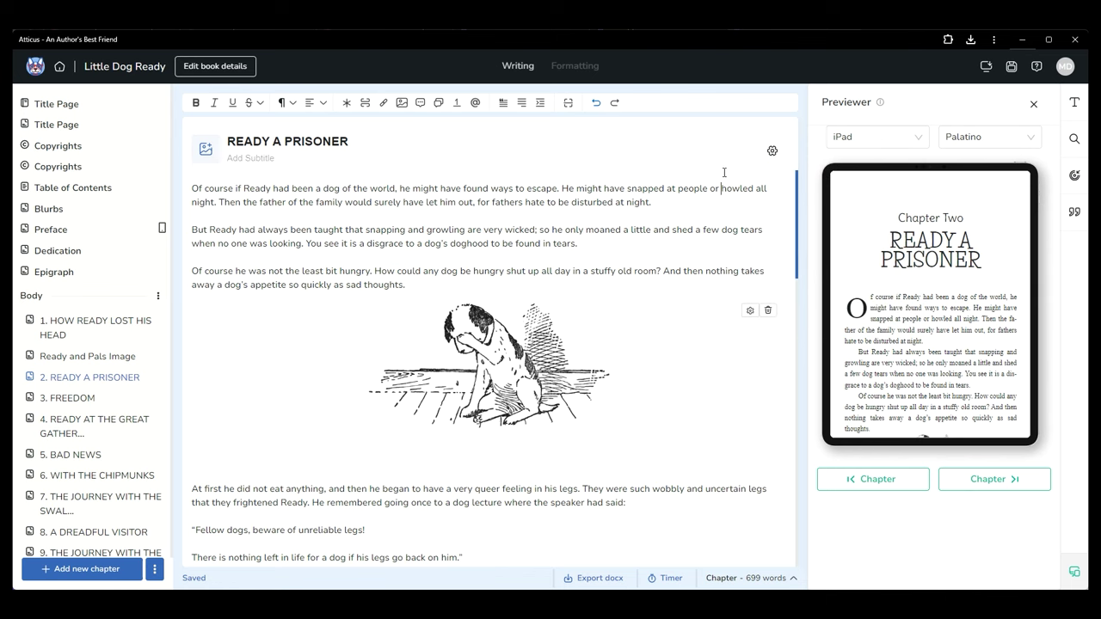
- Show the chapter image option again and hide the whole chapter heading for READY A PRISONER
{"action": "left_click", "coordinate": [772, 155]}
{"action": "left_click", "coordinate": [796, 197]}
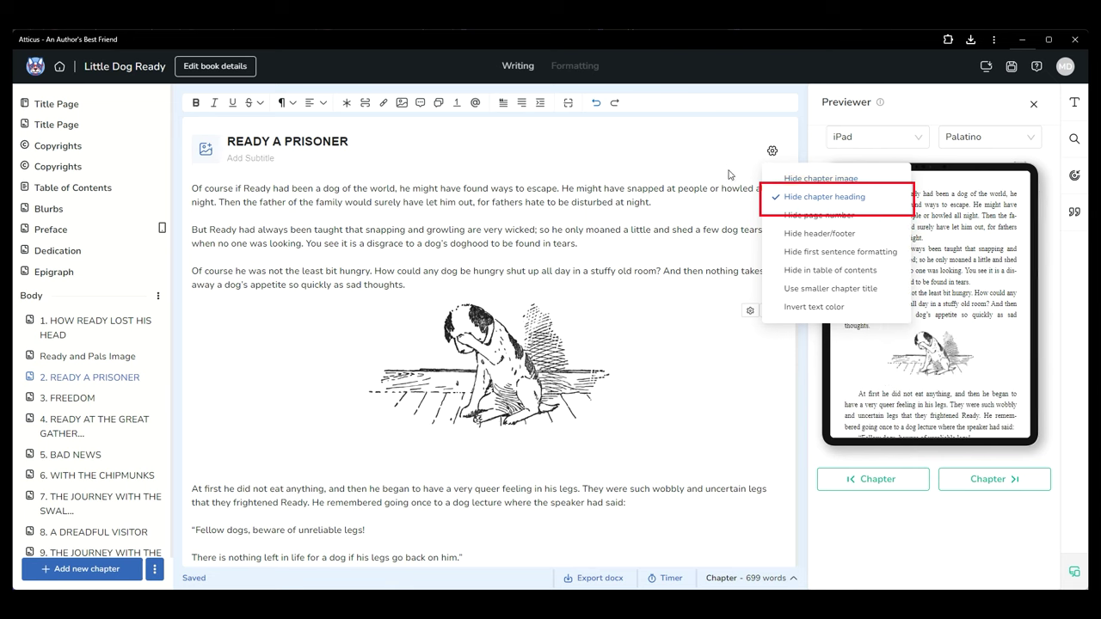
{"action": "left_click", "coordinate": [728, 174]}
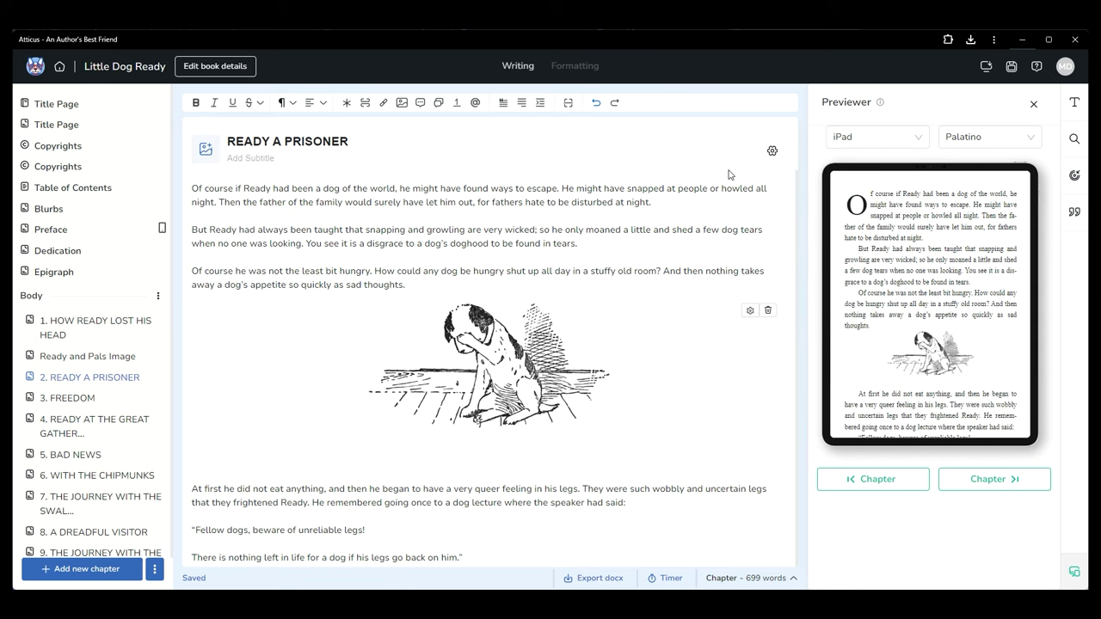
- Restore the READY A PRISONER chapter heading and hide its first sentence formatting
{"action": "left_click", "coordinate": [772, 152]}
{"action": "left_click", "coordinate": [794, 197]}
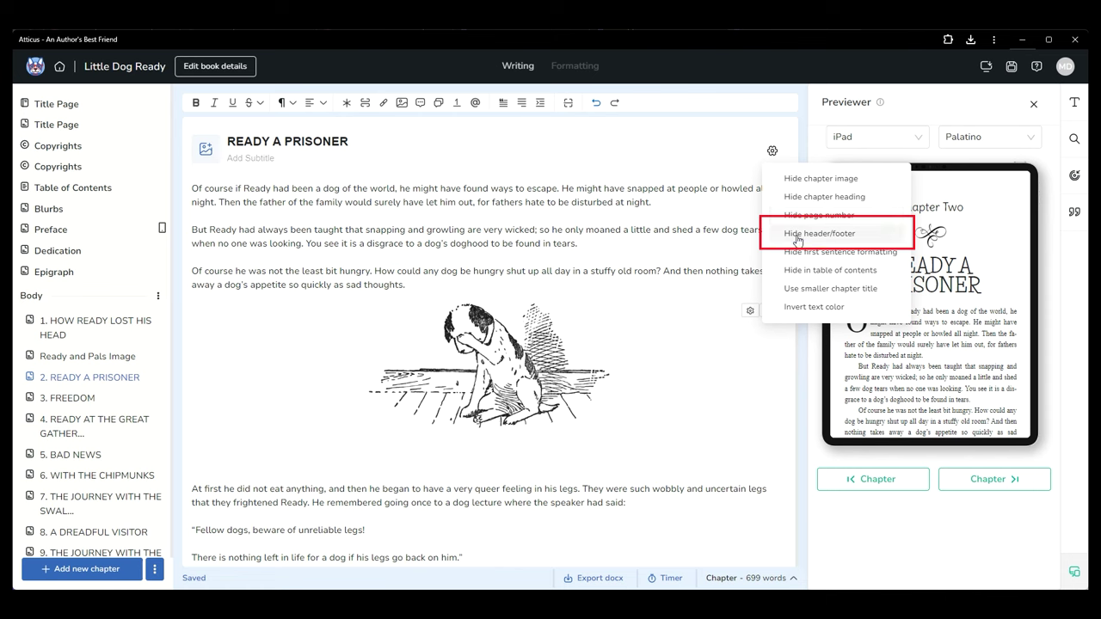
{"action": "left_click", "coordinate": [798, 253]}
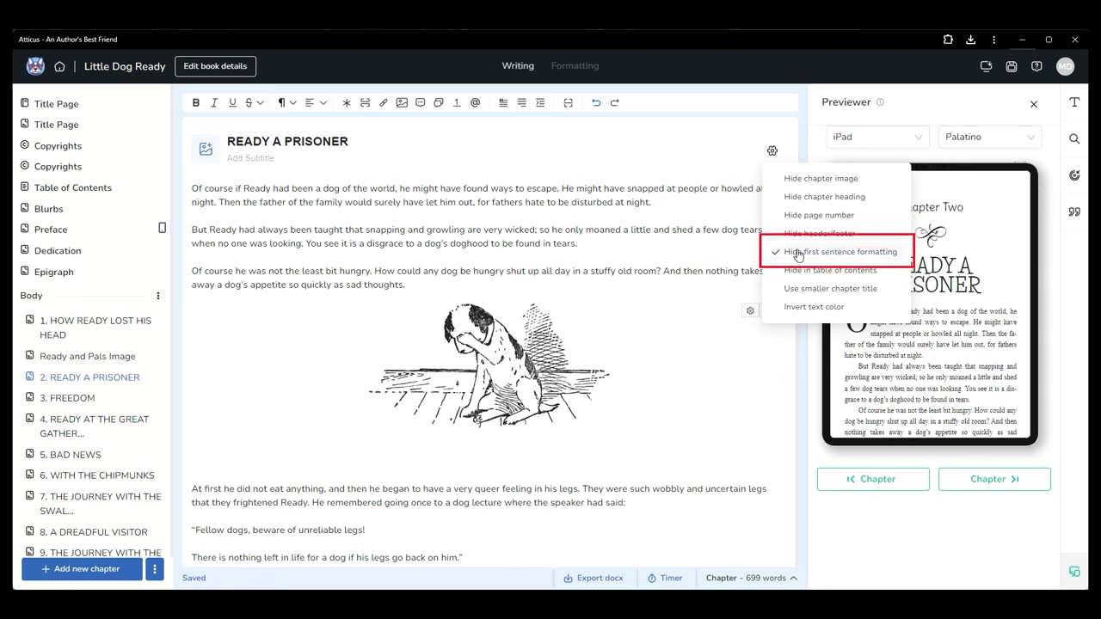
{"action": "left_click", "coordinate": [744, 250]}
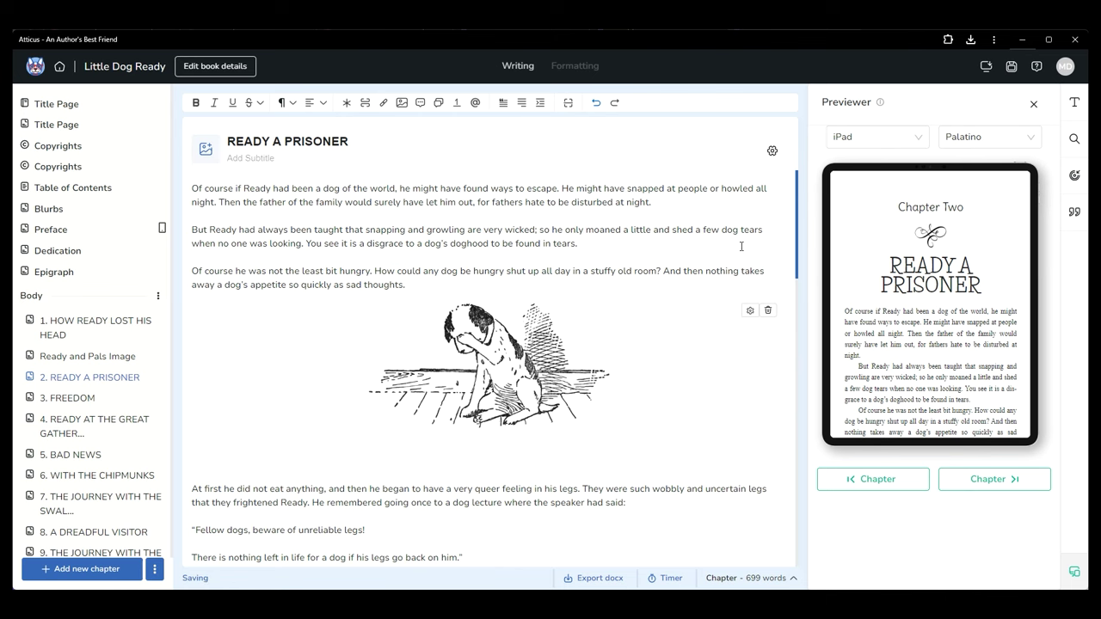
- Hide READY A PRISONER in the table of contents and check the book's Table of Contents page
{"action": "left_click", "coordinate": [773, 150]}
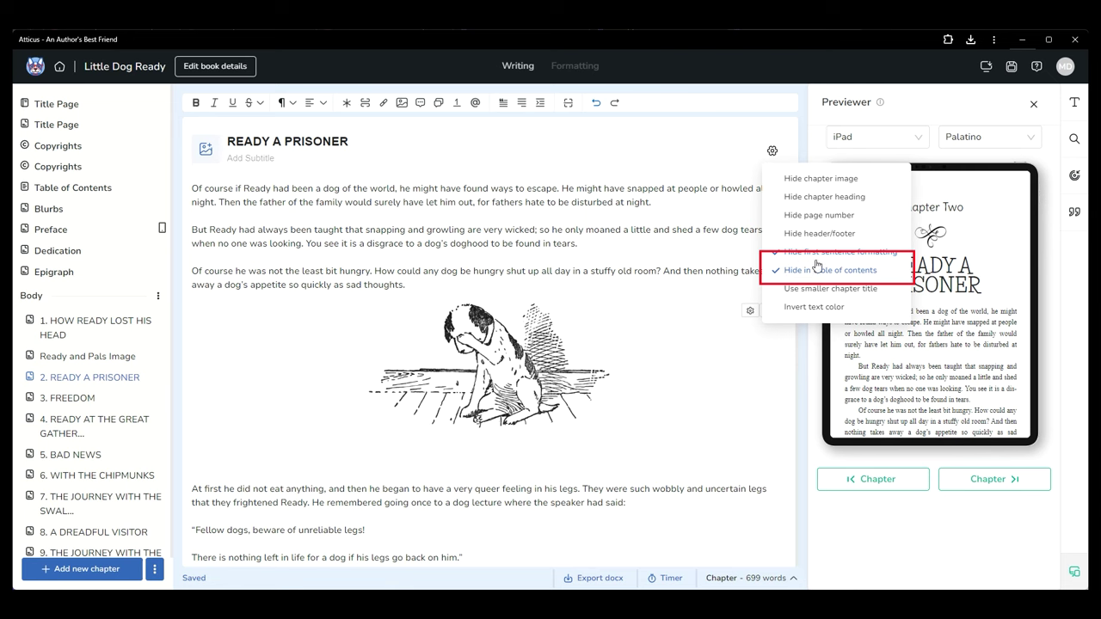
{"action": "left_click", "coordinate": [693, 270]}
{"action": "left_click", "coordinate": [92, 196]}
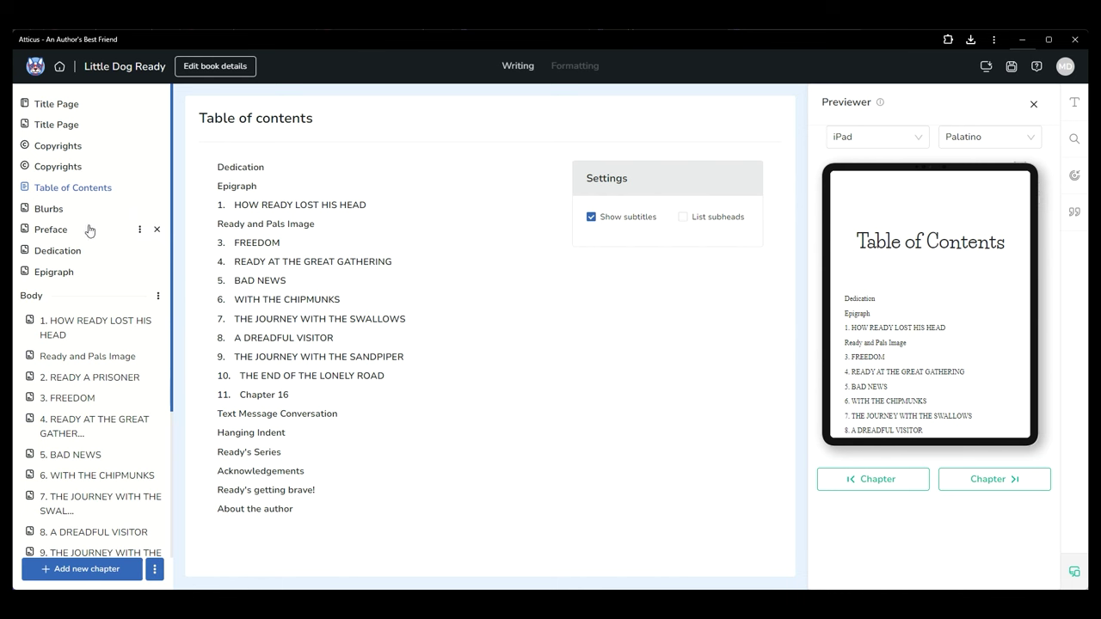
- Return to the READY A PRISONER chapter and open its chapter display options
{"action": "left_click", "coordinate": [80, 378]}
{"action": "left_click", "coordinate": [770, 150]}
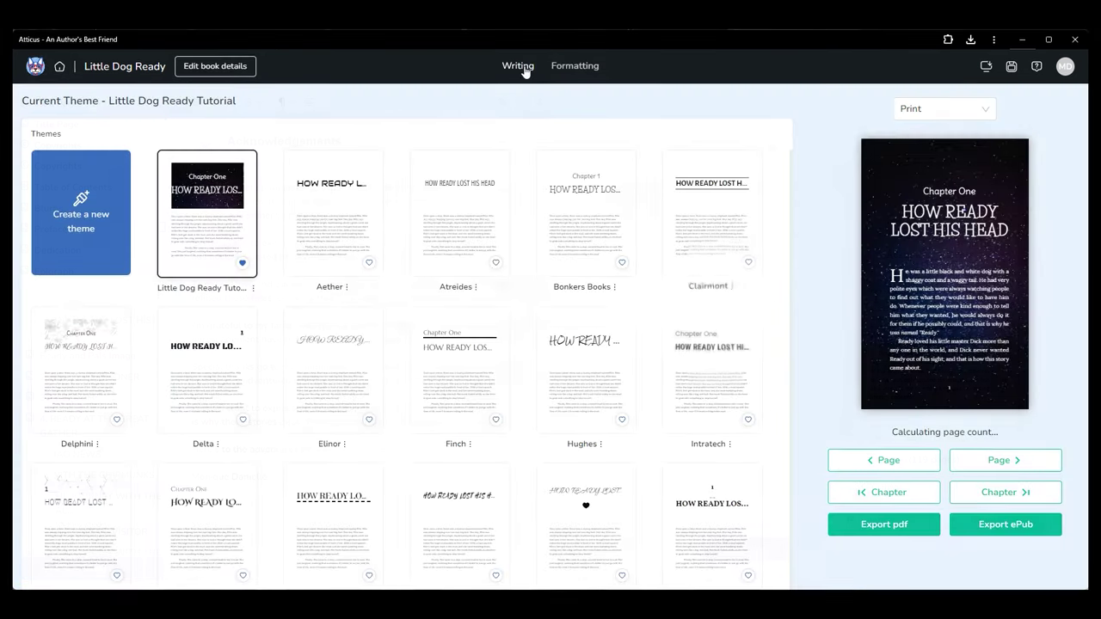
- Go back to the writing view and turn on inverted text color for the Epigraph page
{"action": "left_click", "coordinate": [522, 68]}
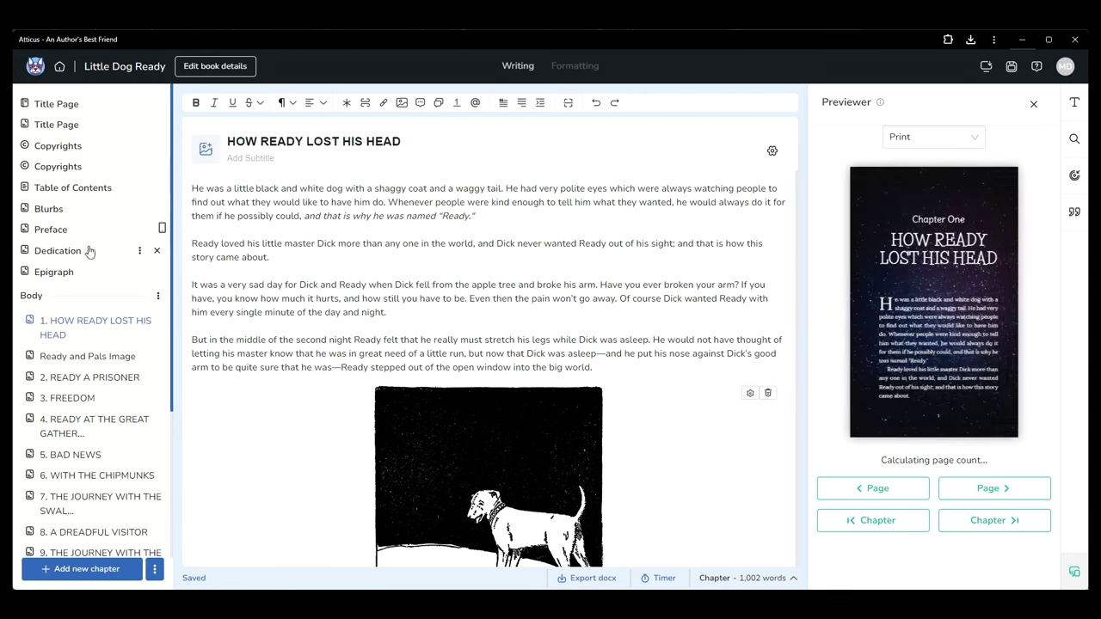
{"action": "left_click", "coordinate": [83, 280]}
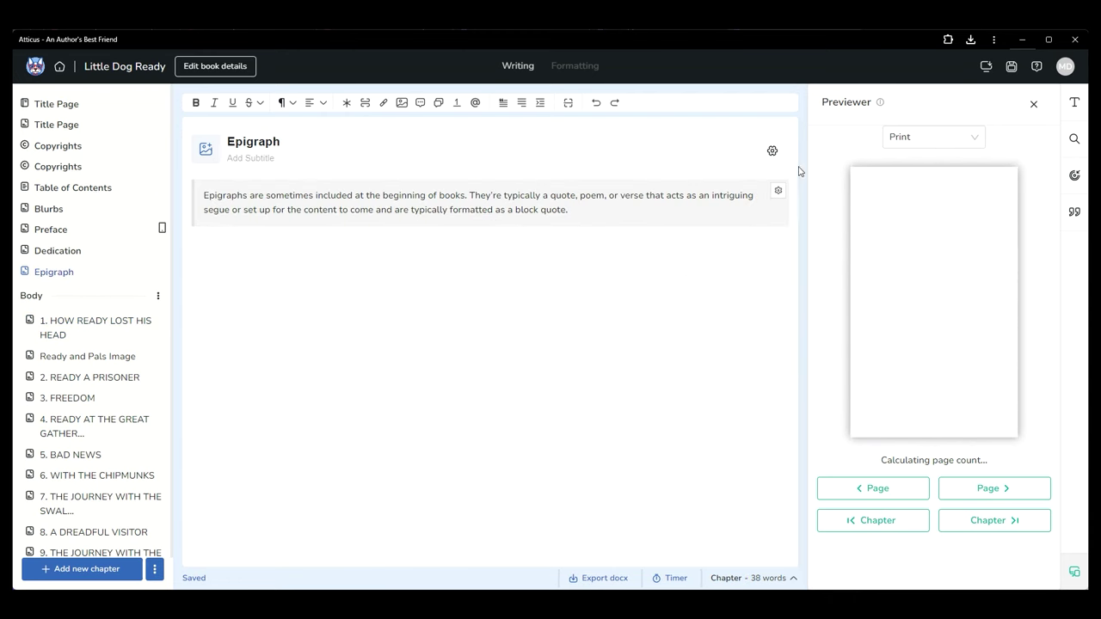
{"action": "left_click", "coordinate": [773, 150]}
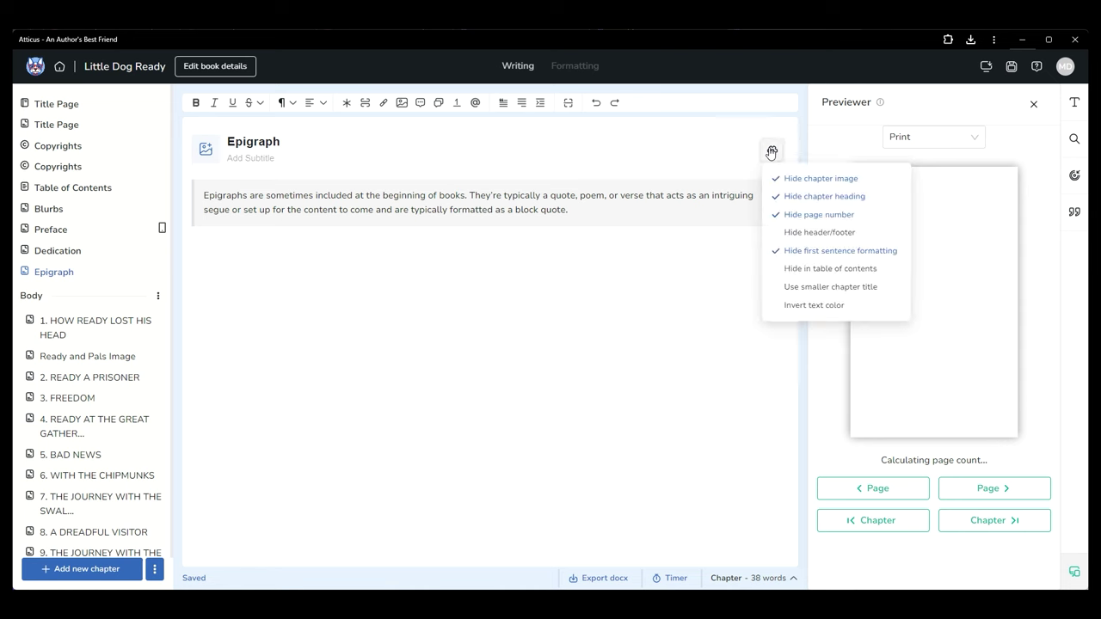
{"action": "left_click", "coordinate": [802, 308]}
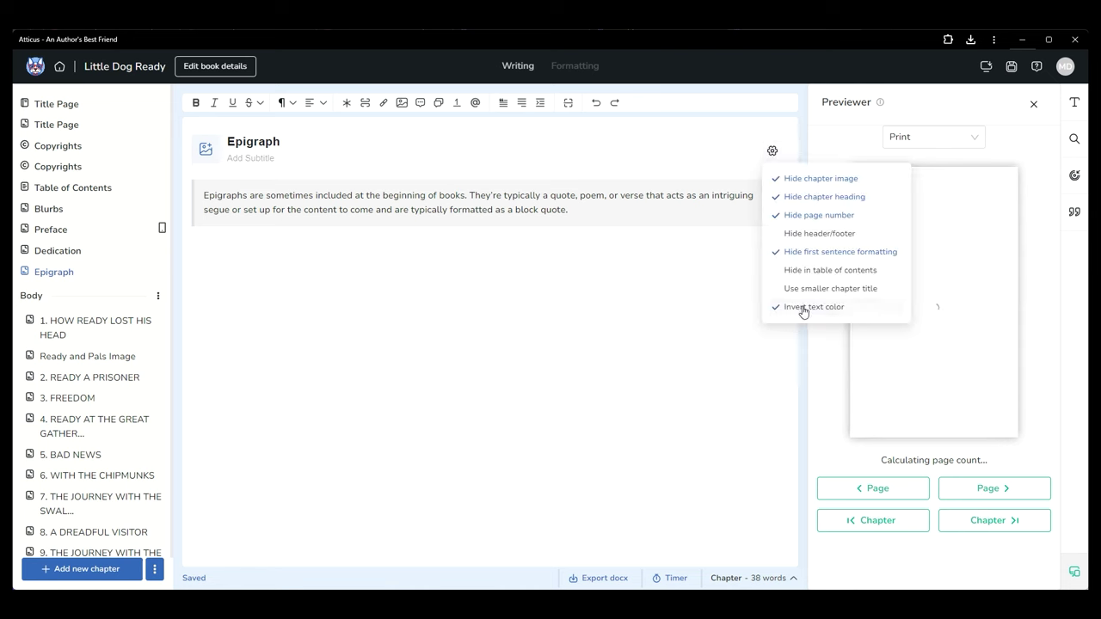
{"action": "left_click", "coordinate": [653, 285]}
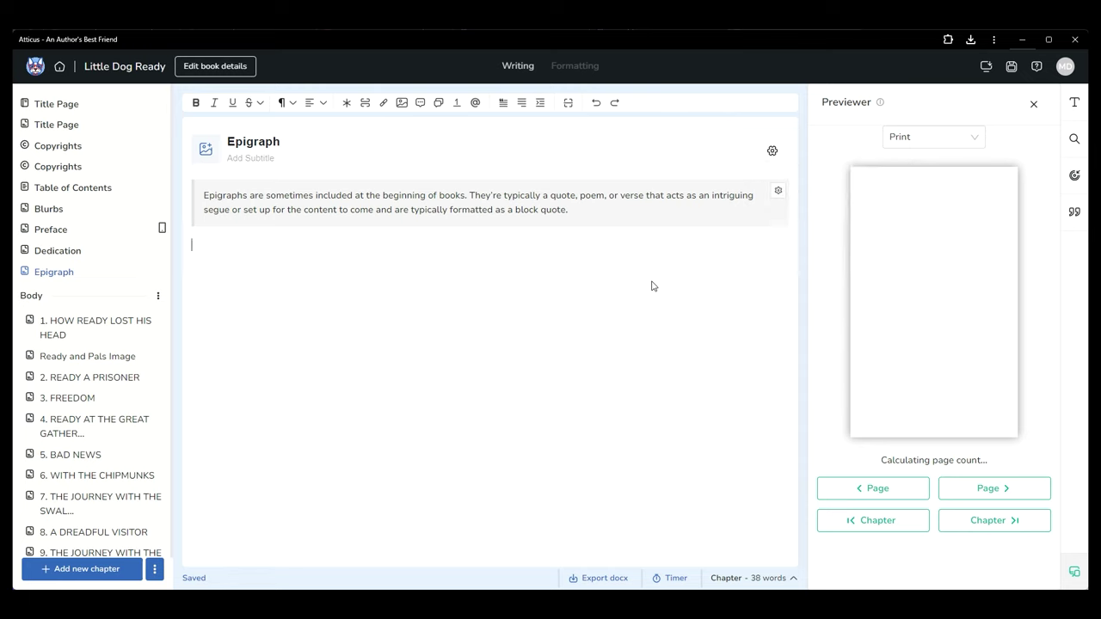